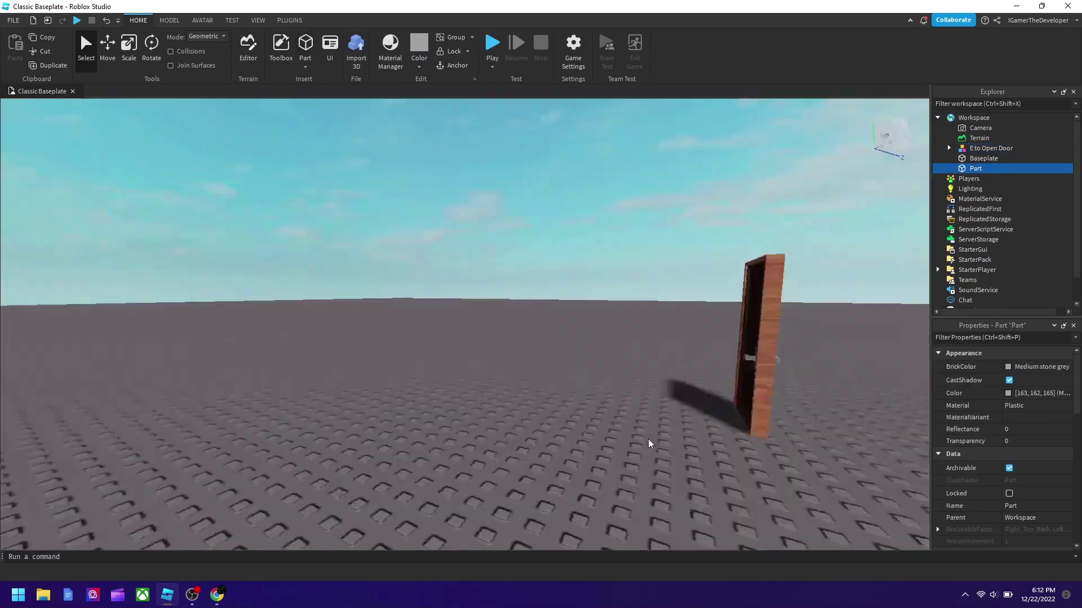
Step: Place the grey part on the baseplate right next to the E to Open Door model
{"action": "scroll", "coordinate": [464, 324], "scroll_direction": "down", "scroll_amount": 8}
{"action": "left_click", "coordinate": [430, 284]}
{"action": "left_click_drag", "start_coordinate": [430, 284], "coordinate": [232, 383]}
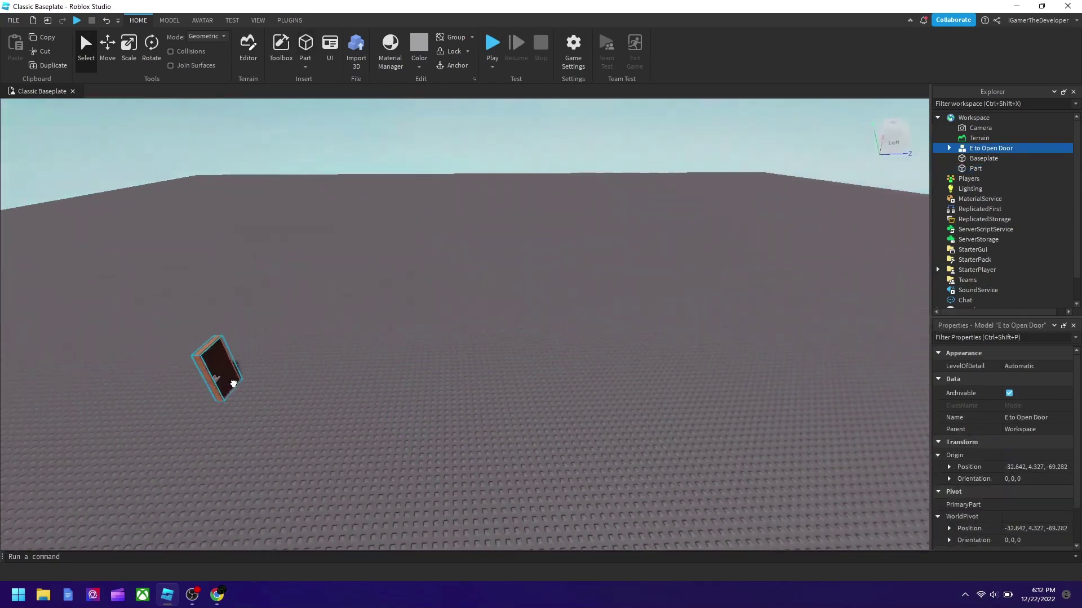
{"action": "left_click_drag", "start_coordinate": [589, 286], "coordinate": [243, 279]}
{"action": "right_click_drag", "start_coordinate": [279, 228], "coordinate": [279, 228]}
{"action": "key", "text": "w"}
{"action": "key", "text": "a"}
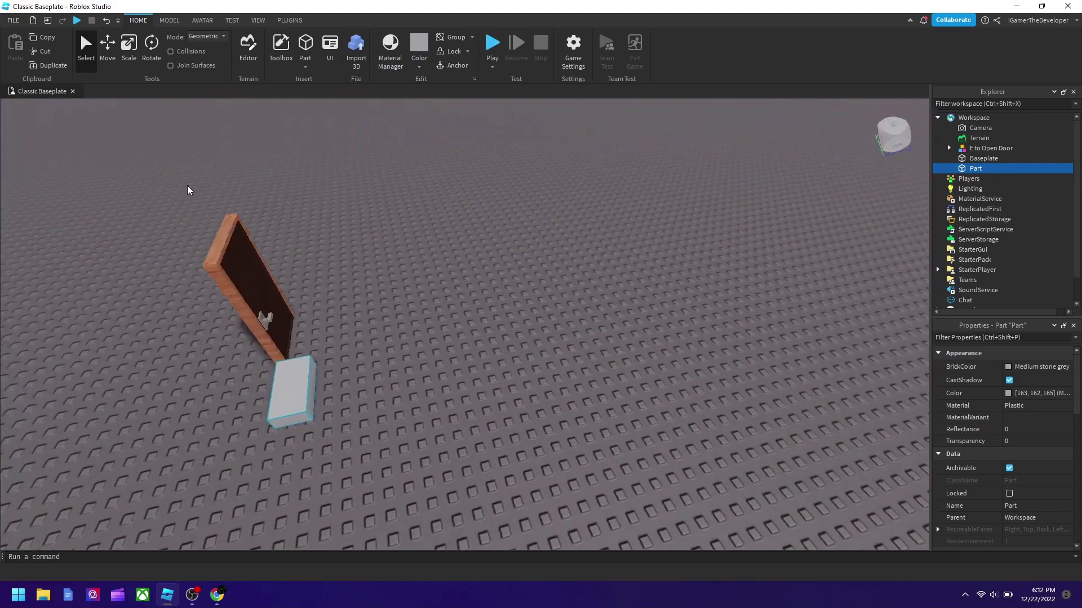
Step: Rotate the grey part perpendicular to the door and move it against the handle side of the frame
{"action": "left_click", "coordinate": [151, 49]}
{"action": "left_click_drag", "start_coordinate": [454, 410], "coordinate": [353, 414]}
{"action": "key", "text": "d"}
{"action": "right_click_drag", "start_coordinate": [619, 347], "coordinate": [620, 347]}
{"action": "key", "text": "w"}
{"action": "left_click", "coordinate": [110, 54]}
{"action": "left_click_drag", "start_coordinate": [394, 396], "coordinate": [449, 438]}
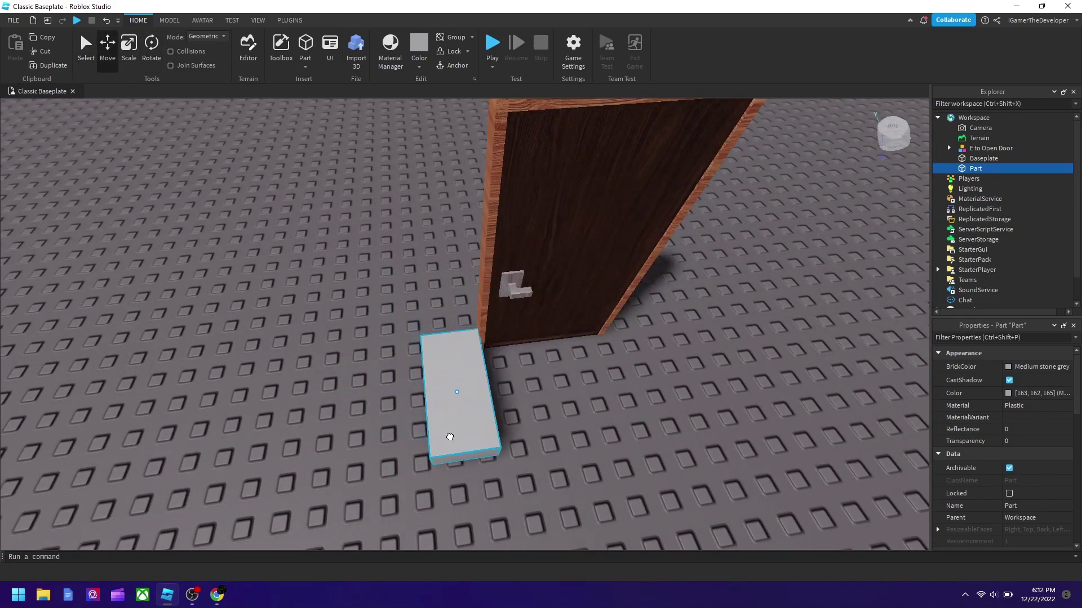
Step: Duplicate the grey part and place the copy against the opposite side of the door frame
{"action": "key", "text": "ctrl+d"}
{"action": "key", "text": "d"}
{"action": "left_click_drag", "start_coordinate": [555, 384], "coordinate": [510, 432]}
{"action": "key", "text": "a"}
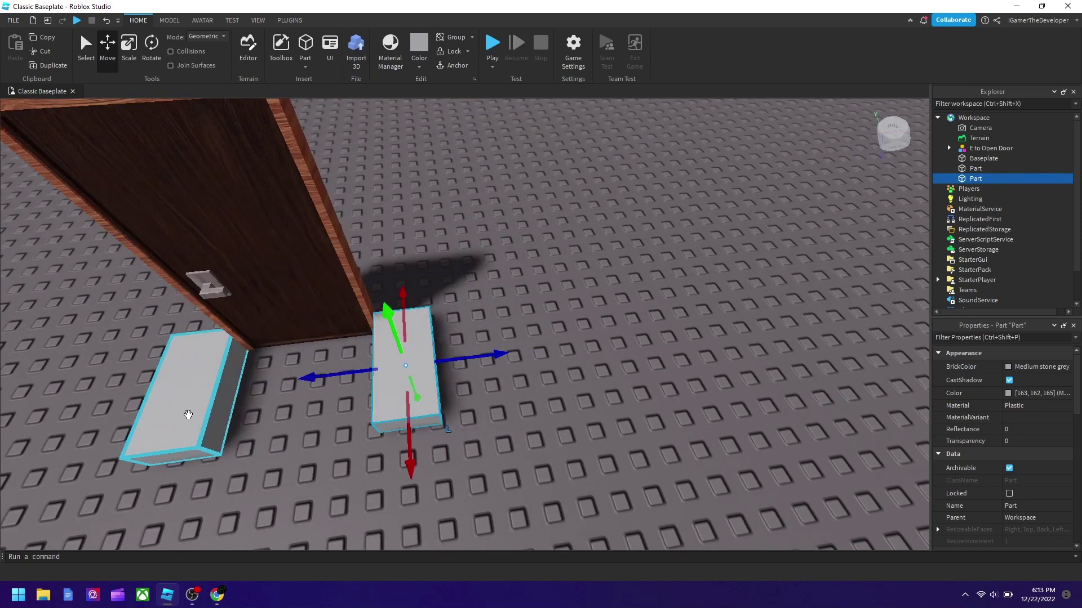
Step: Try to scale both grey parts upward together with the Scale tool
{"action": "left_click", "coordinate": [188, 415], "text": "ctrl"}
{"action": "left_click", "coordinate": [129, 50]}
{"action": "right_click_drag", "start_coordinate": [401, 357], "coordinate": [401, 357]}
{"action": "left_click_drag", "start_coordinate": [401, 358], "coordinate": [394, 320]}
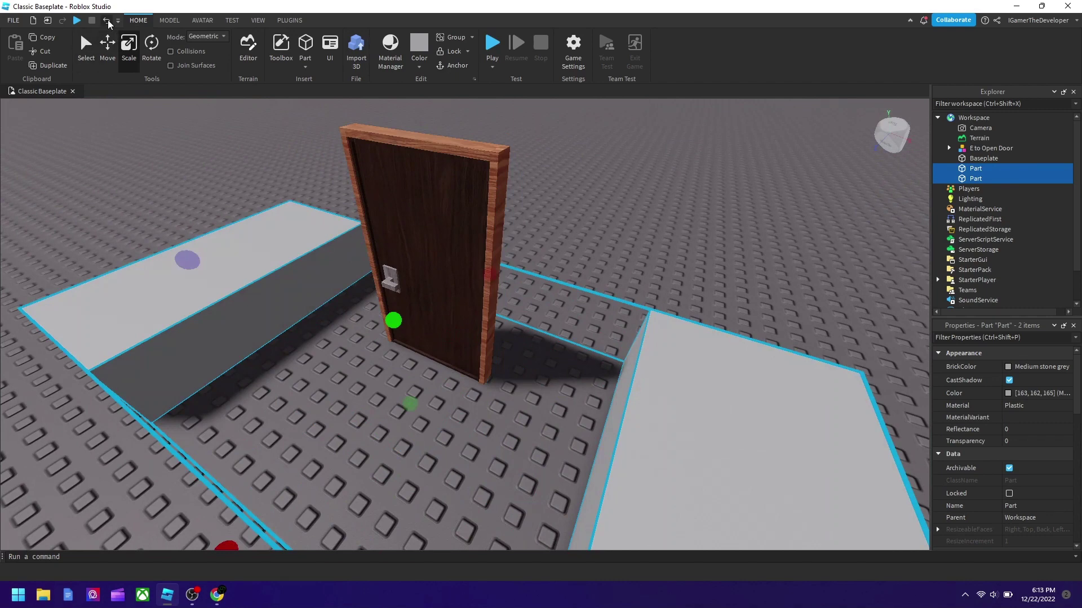
{"action": "left_click", "coordinate": [107, 22]}
Step: Resize both grey parts upward to a height of 8 studs with Building Tools by F3X
{"action": "left_click", "coordinate": [290, 20]}
{"action": "left_click", "coordinate": [470, 54]}
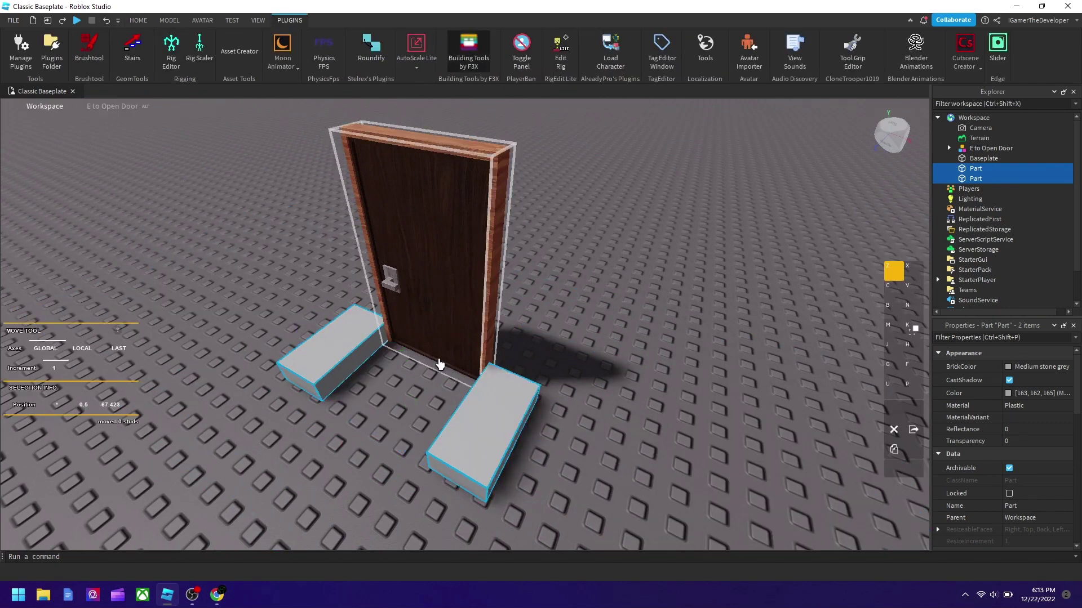
{"action": "left_click_drag", "start_coordinate": [394, 340], "coordinate": [397, 315]}
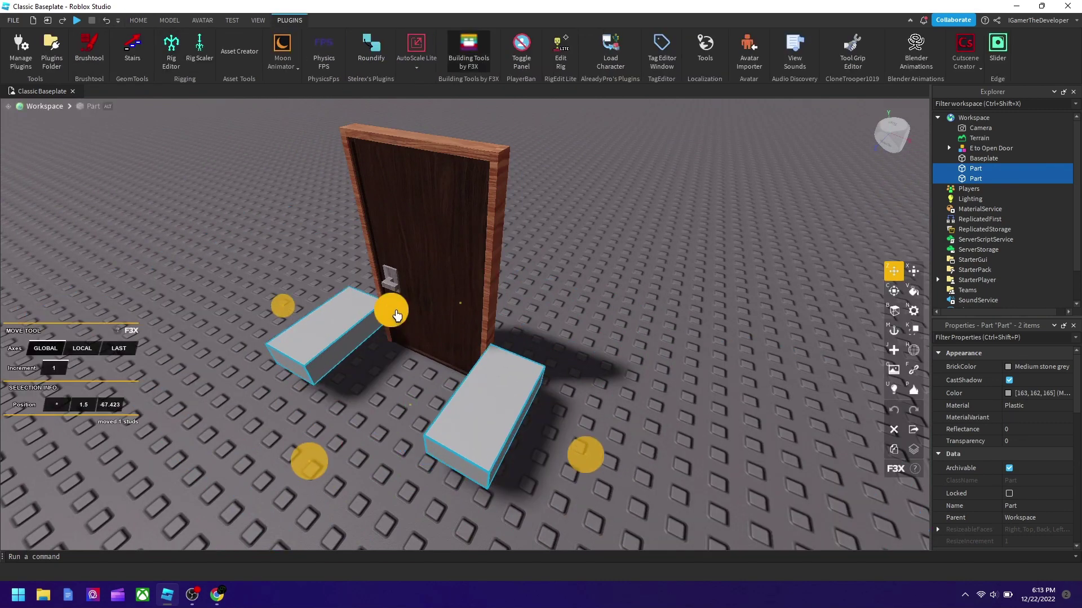
{"action": "left_click", "coordinate": [105, 21]}
{"action": "key", "text": "x"}
{"action": "left_click_drag", "start_coordinate": [481, 383], "coordinate": [490, 101]}
{"action": "mouse_move", "coordinate": [751, 228]}
{"action": "right_mouse_down"}
{"action": "mouse_move", "coordinate": [569, 258]}
{"action": "mouse_move", "coordinate": [751, 229]}
{"action": "right_mouse_up"}
{"action": "left_click_drag", "start_coordinate": [657, 219], "coordinate": [679, 141]}
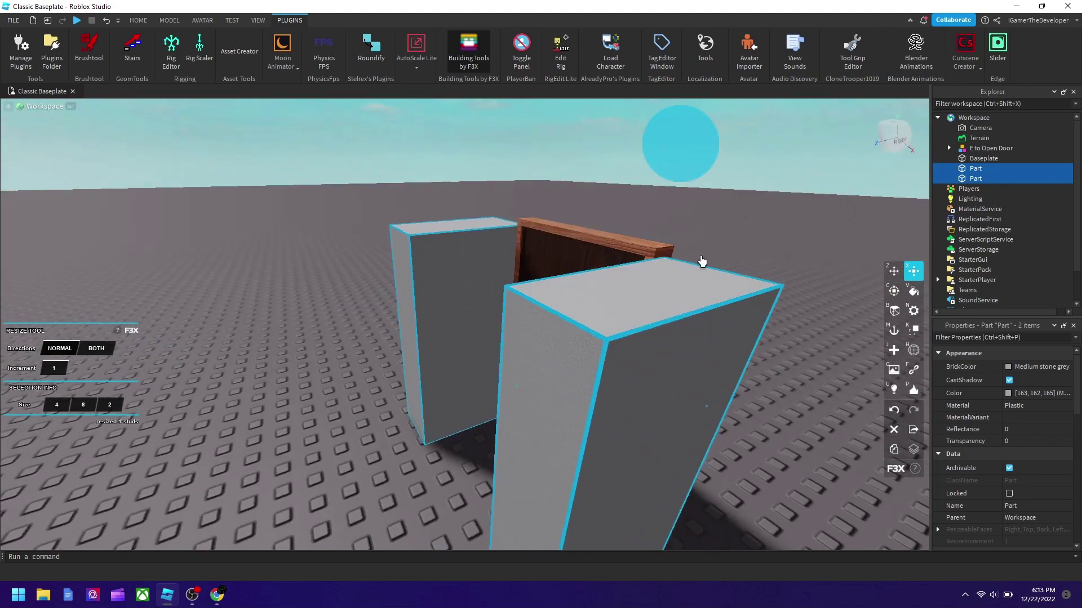
{"action": "key", "text": "s"}
{"action": "right_click_drag", "start_coordinate": [700, 259], "coordinate": [692, 254]}
{"action": "key", "text": "d"}
{"action": "key", "text": "w"}
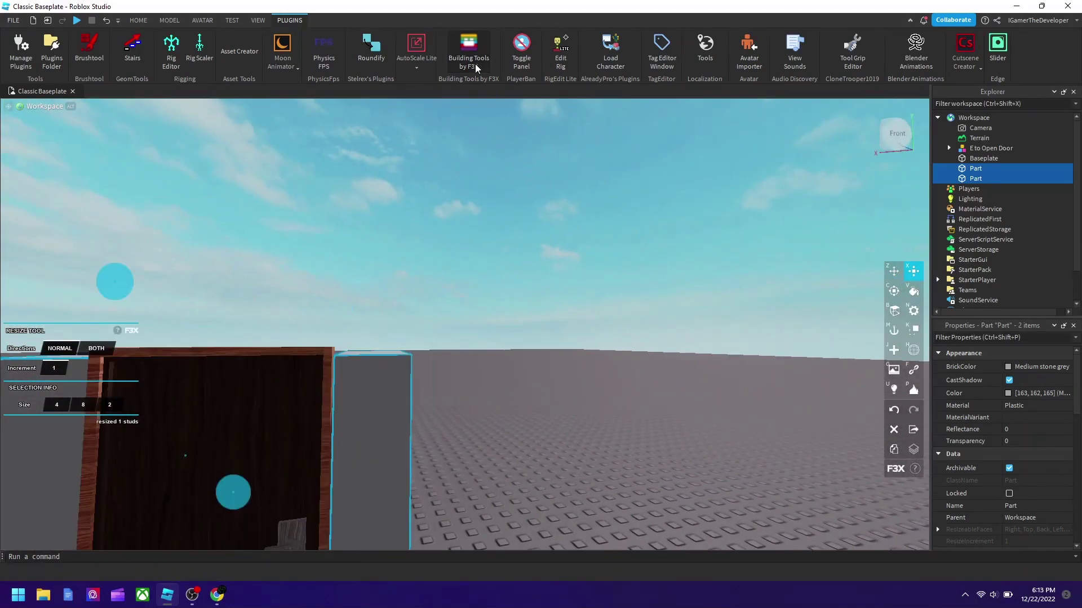
{"action": "left_click", "coordinate": [475, 66]}
{"action": "key", "text": "s"}
Step: Give both parts beside the door the Burnt Sienna colour and the Brick material
{"action": "left_click", "coordinate": [137, 21]}
{"action": "left_click", "coordinate": [641, 404]}
{"action": "right_click_drag", "start_coordinate": [468, 393], "coordinate": [467, 393]}
{"action": "key", "text": "d"}
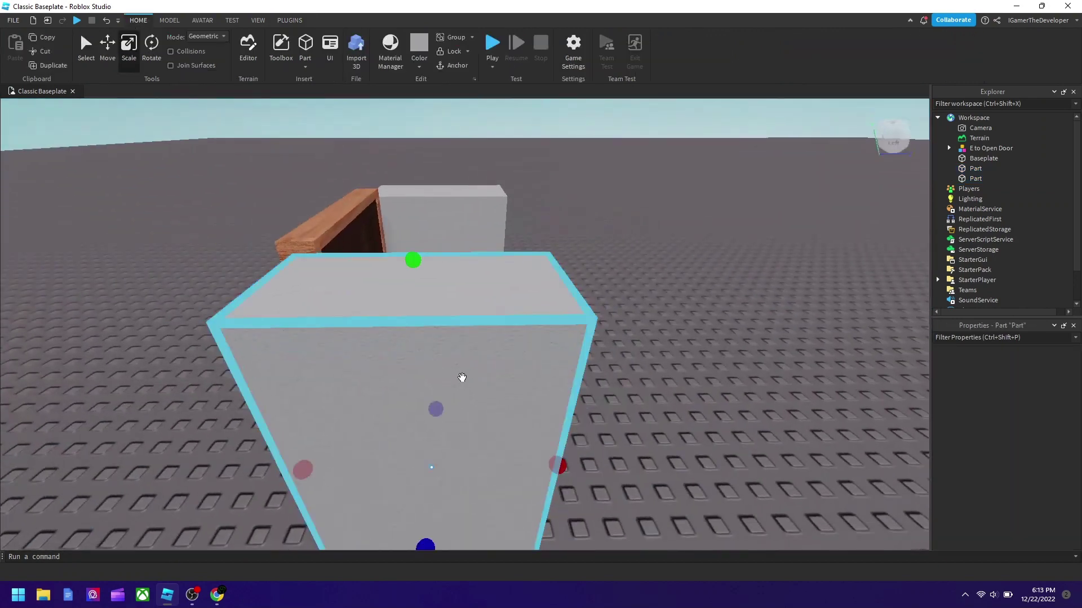
{"action": "left_click", "coordinate": [1031, 367]}
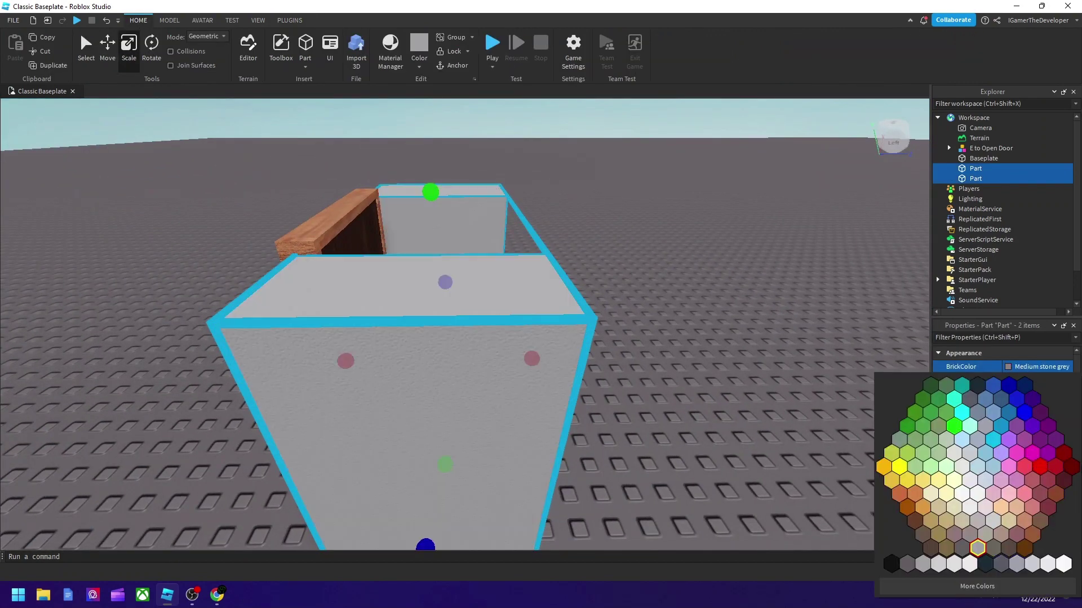
{"action": "left_click", "coordinate": [1025, 548]}
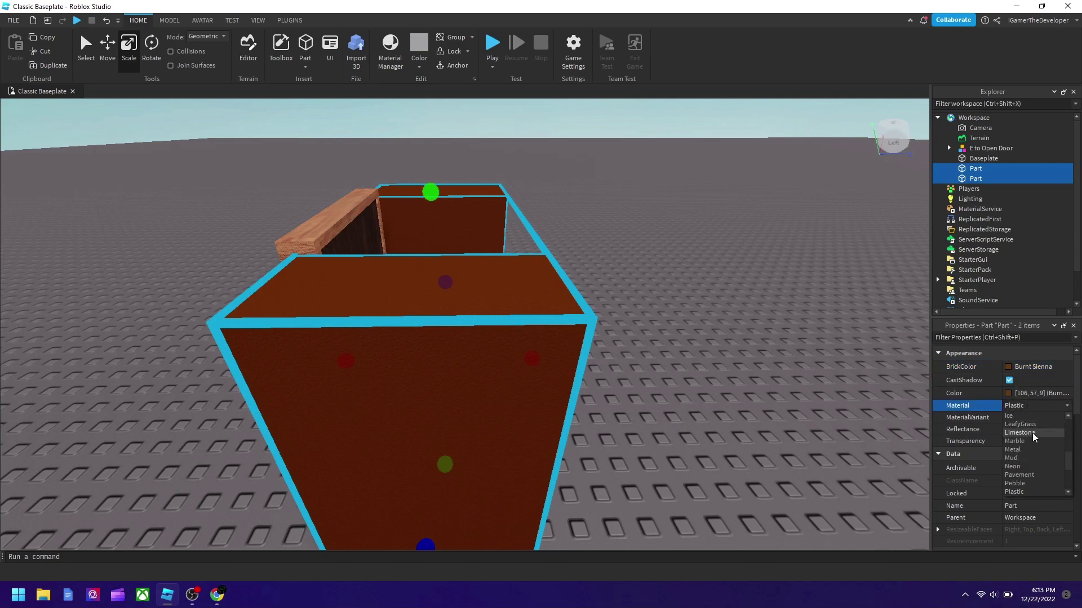
{"action": "left_click", "coordinate": [1014, 424]}
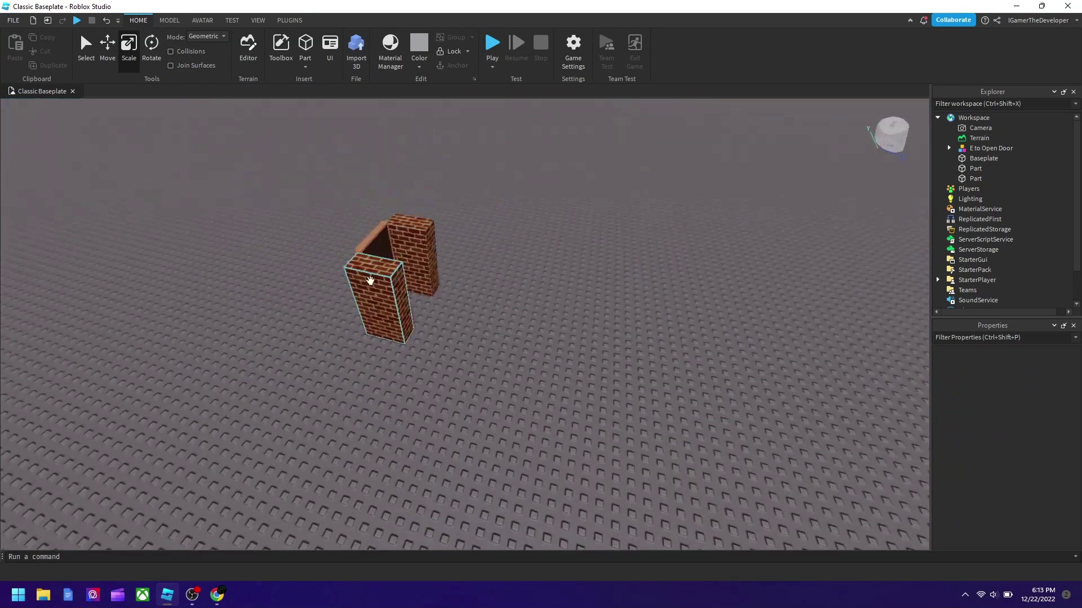
Step: Lengthen both brick walls away from the door by about 10 studs using the F3X Resize tool
{"action": "left_click", "coordinate": [369, 280], "text": "ctrl"}
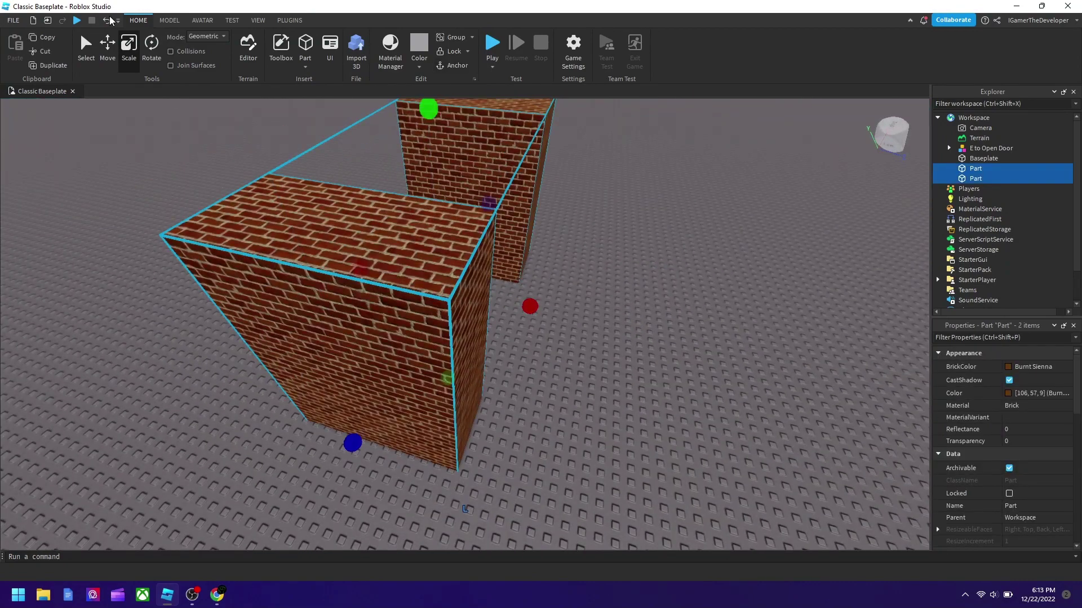
{"action": "left_click", "coordinate": [109, 21]}
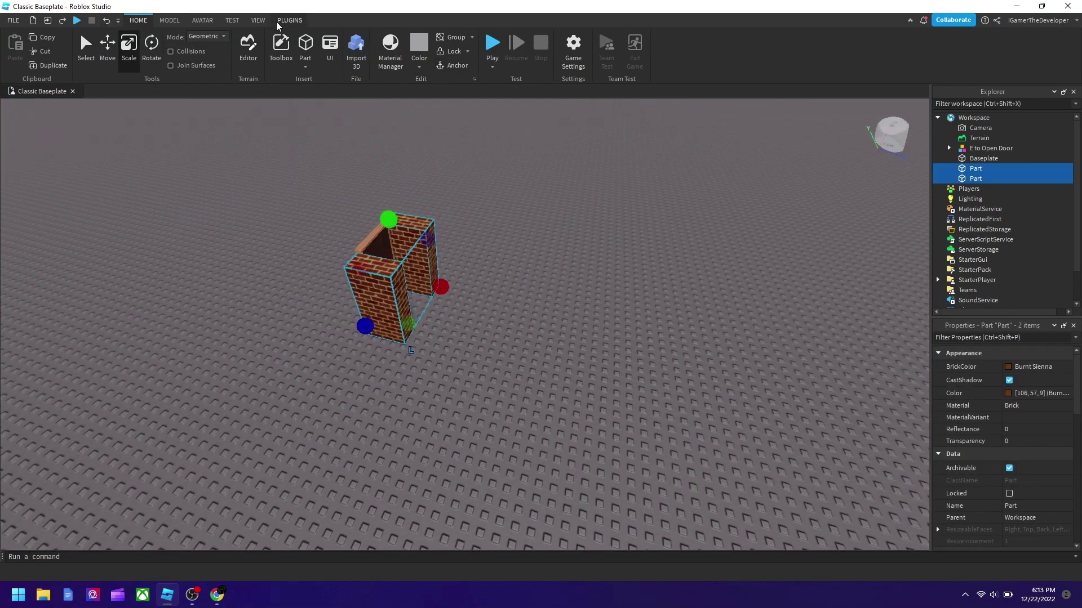
{"action": "left_click", "coordinate": [285, 21]}
{"action": "left_click", "coordinate": [468, 53]}
{"action": "left_click_drag", "start_coordinate": [454, 272], "coordinate": [558, 297]}
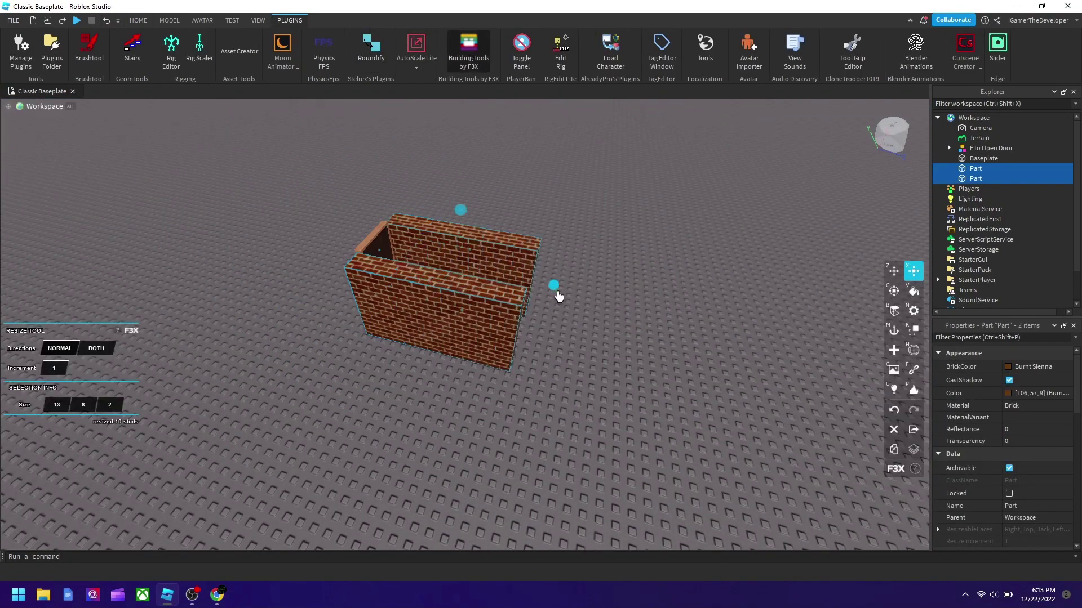
{"action": "right_click_drag", "start_coordinate": [653, 343], "coordinate": [626, 316]}
{"action": "scroll", "coordinate": [626, 316], "scroll_direction": "up", "scroll_amount": 1}
Step: Try duplicating both brick walls and remove an unneeded copy
{"action": "key", "text": "ctrl+d"}
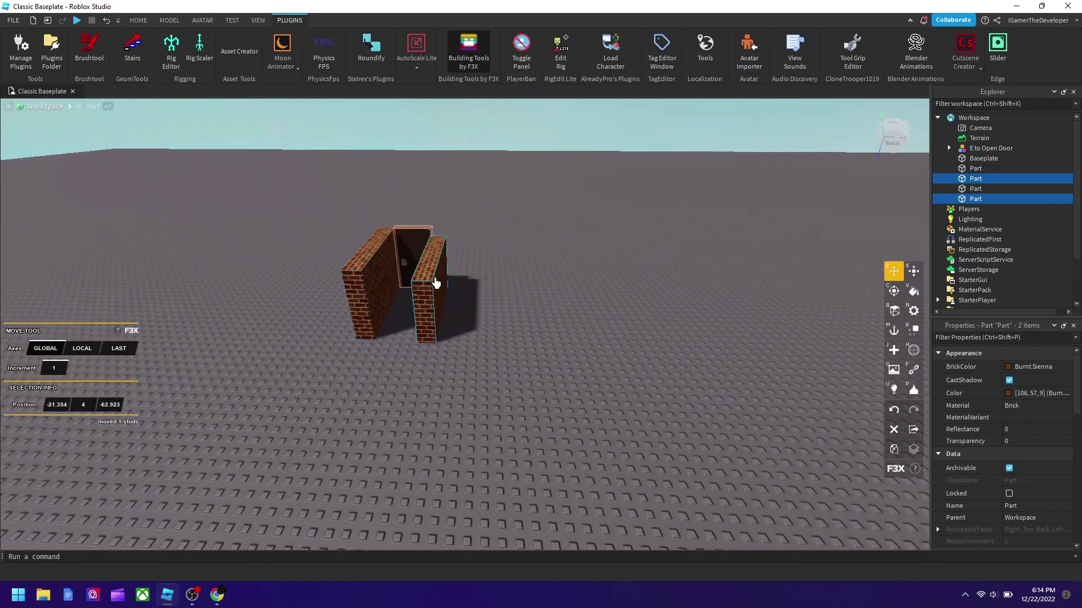
{"action": "left_click_drag", "start_coordinate": [436, 282], "coordinate": [464, 361]}
{"action": "left_click", "coordinate": [106, 22]}
{"action": "left_click", "coordinate": [978, 190]}
{"action": "left_click", "coordinate": [975, 168], "text": "ctrl"}
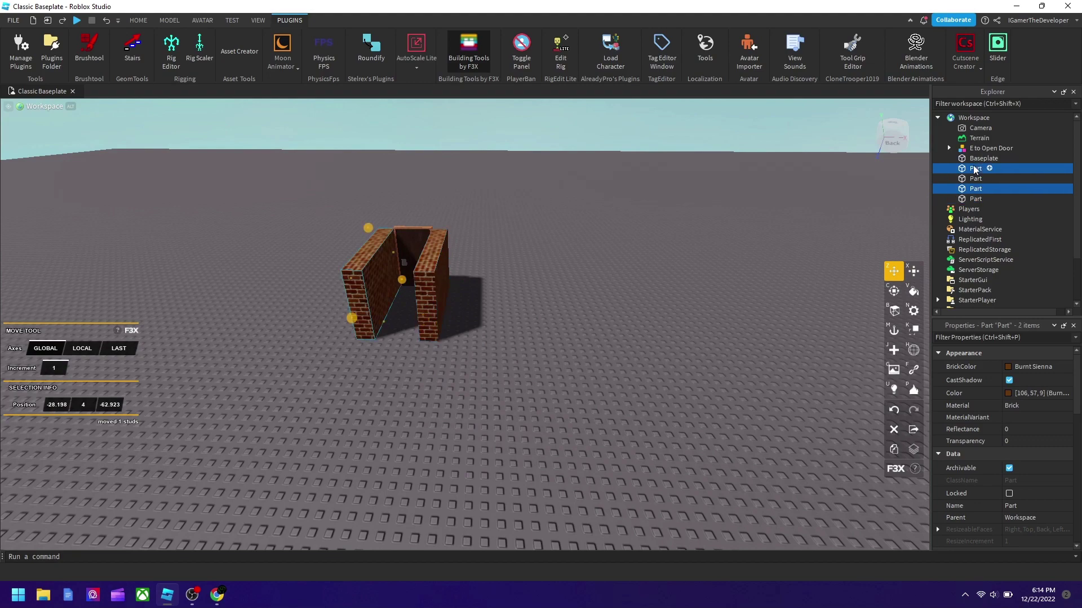
{"action": "key", "text": "Delete"}
{"action": "key", "text": "ctrl+y"}
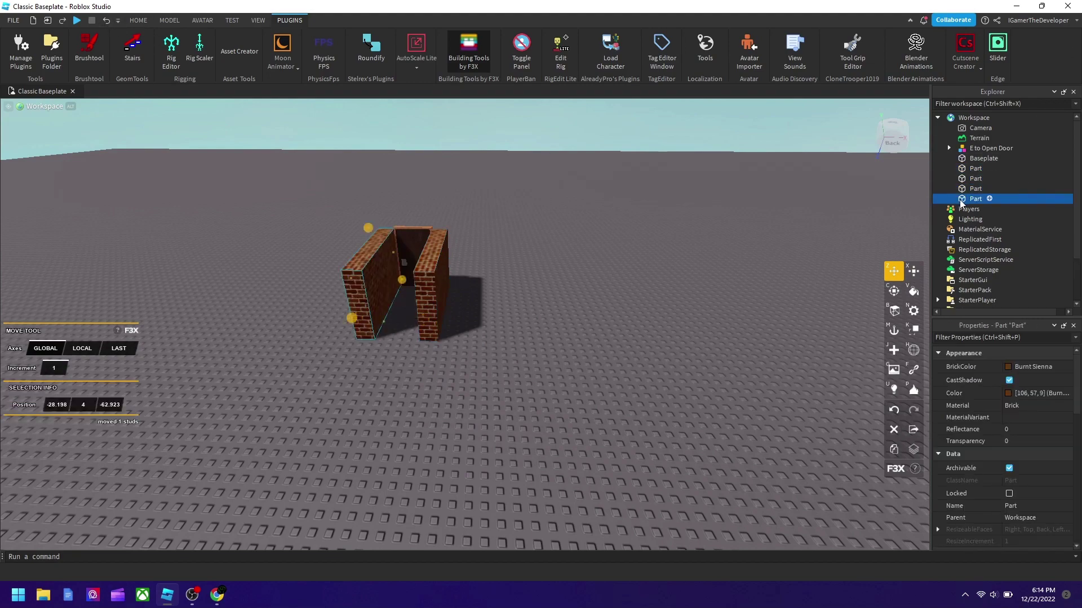
{"action": "key", "text": "Delete"}
Step: Duplicate one hallway wall and move the copy outward beyond that wall's far end
{"action": "right_click_drag", "start_coordinate": [517, 255], "coordinate": [518, 250]}
{"action": "scroll", "coordinate": [519, 254], "scroll_direction": "down", "scroll_amount": 3}
{"action": "key", "text": "ctrl+3"}
{"action": "left_click", "coordinate": [435, 388]}
{"action": "right_click_drag", "start_coordinate": [440, 187], "coordinate": [439, 188]}
{"action": "scroll", "coordinate": [439, 187], "scroll_direction": "down", "scroll_amount": 2}
{"action": "left_click", "coordinate": [137, 20]}
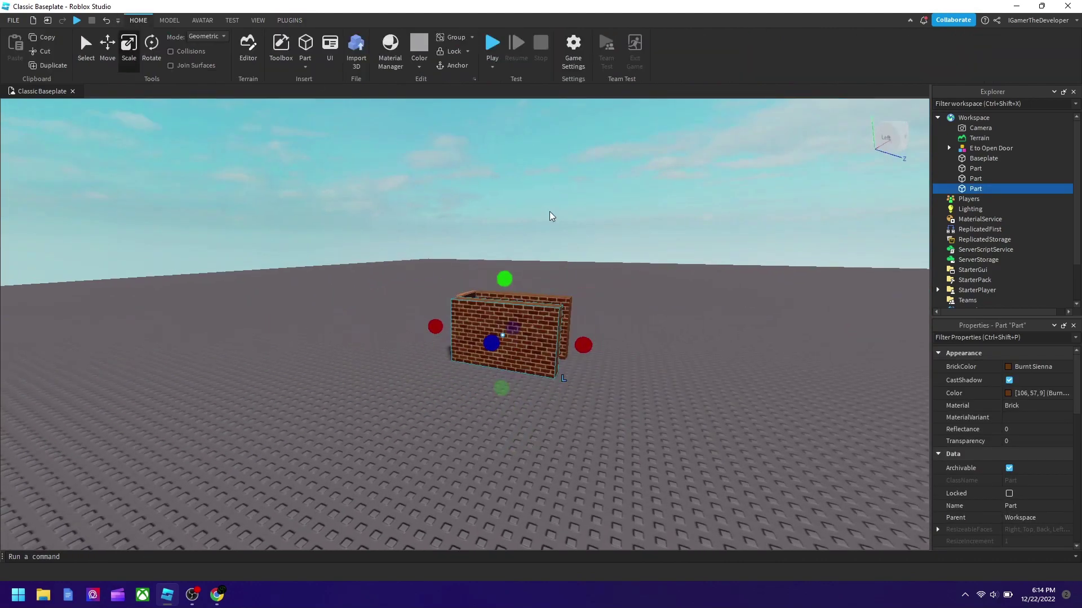
{"action": "right_click_drag", "start_coordinate": [550, 212], "coordinate": [550, 212]}
{"action": "key", "text": "d"}
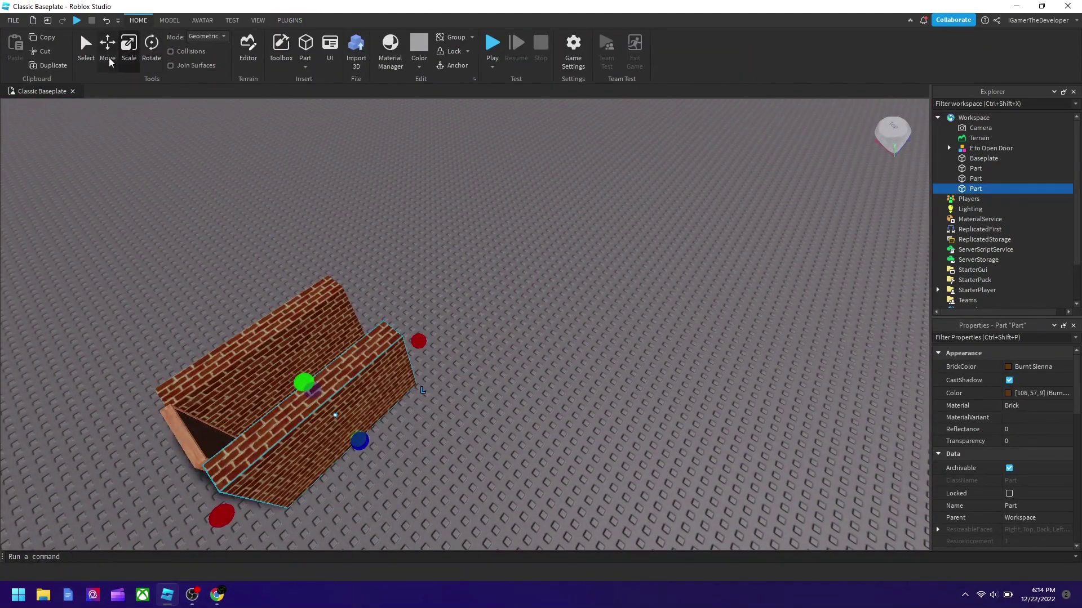
{"action": "key", "text": "ctrl+d"}
{"action": "left_click_drag", "start_coordinate": [407, 341], "coordinate": [531, 287]}
Step: Rotate the copied wall perpendicular to the hallway and move it against the hallway wall's end to form a corner
{"action": "key", "text": "ctrl+4"}
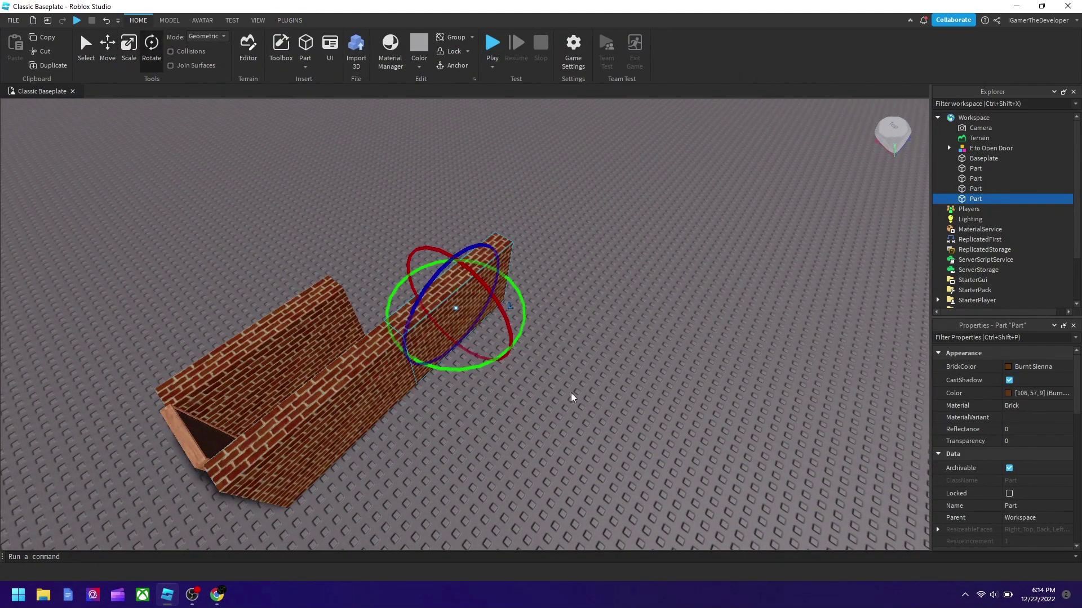
{"action": "left_click_drag", "start_coordinate": [466, 371], "coordinate": [284, 313]}
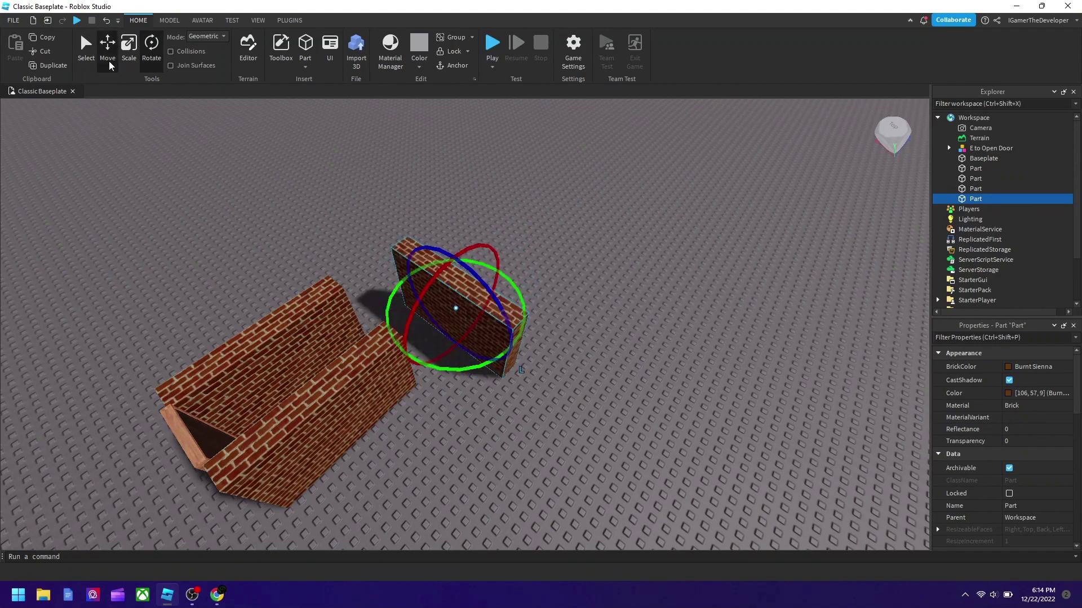
{"action": "left_click", "coordinate": [109, 62]}
{"action": "right_click_drag", "start_coordinate": [596, 316], "coordinate": [596, 315]}
{"action": "left_click_drag", "start_coordinate": [423, 354], "coordinate": [462, 346]}
{"action": "right_click_drag", "start_coordinate": [461, 346], "coordinate": [461, 346]}
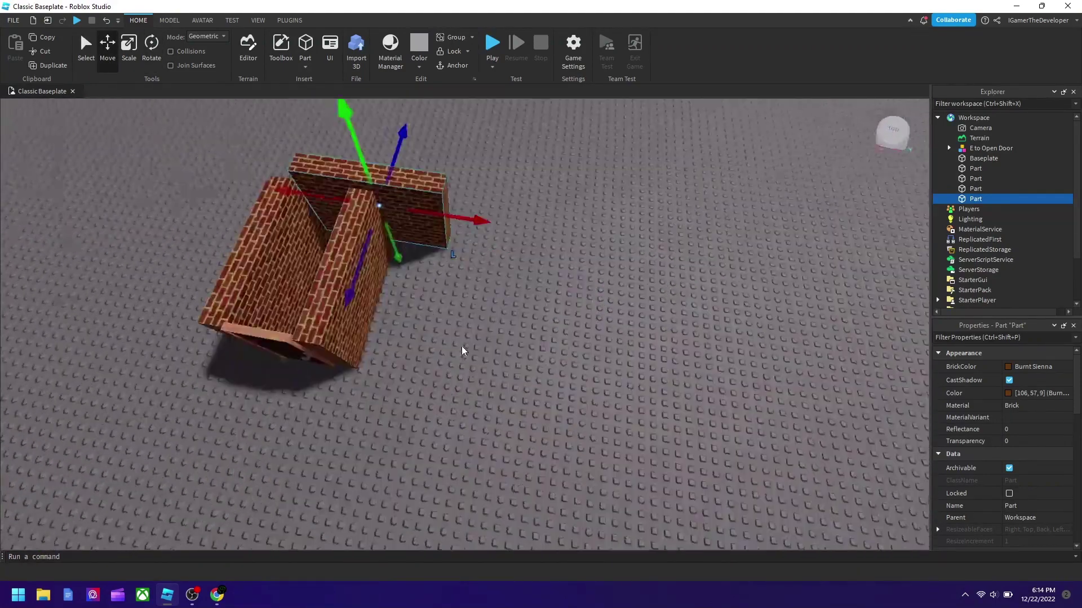
{"action": "scroll", "coordinate": [461, 346], "scroll_direction": "up", "scroll_amount": 3}
{"action": "left_click_drag", "start_coordinate": [445, 168], "coordinate": [532, 235]}
{"action": "scroll", "coordinate": [445, 168], "scroll_direction": "down", "scroll_amount": 3}
{"action": "right_click_drag", "start_coordinate": [532, 235], "coordinate": [535, 237]}
{"action": "left_click_drag", "start_coordinate": [531, 273], "coordinate": [543, 272]}
{"action": "left_click_drag", "start_coordinate": [480, 365], "coordinate": [480, 365]}
{"action": "right_click_drag", "start_coordinate": [480, 365], "coordinate": [583, 212]}
Step: Duplicate the crosswise wall and rotate the copy perpendicular to it
{"action": "scroll", "coordinate": [584, 211], "scroll_direction": "down", "scroll_amount": 5}
{"action": "left_click", "coordinate": [129, 48]}
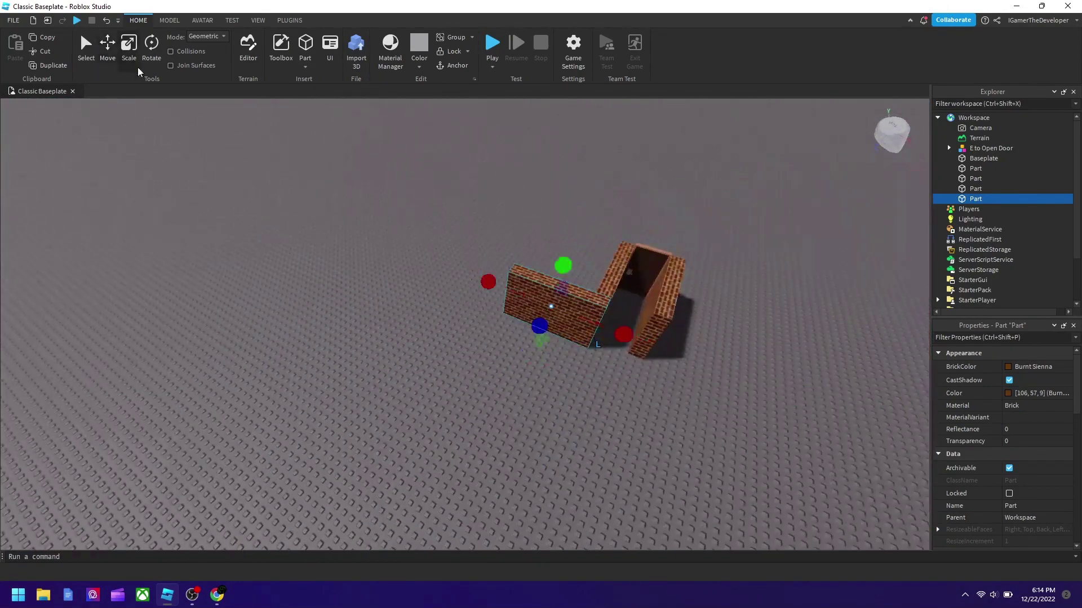
{"action": "left_click", "coordinate": [151, 48]}
{"action": "key", "text": "ctrl+d"}
{"action": "left_click_drag", "start_coordinate": [565, 362], "coordinate": [534, 366]}
{"action": "left_click", "coordinate": [107, 48]}
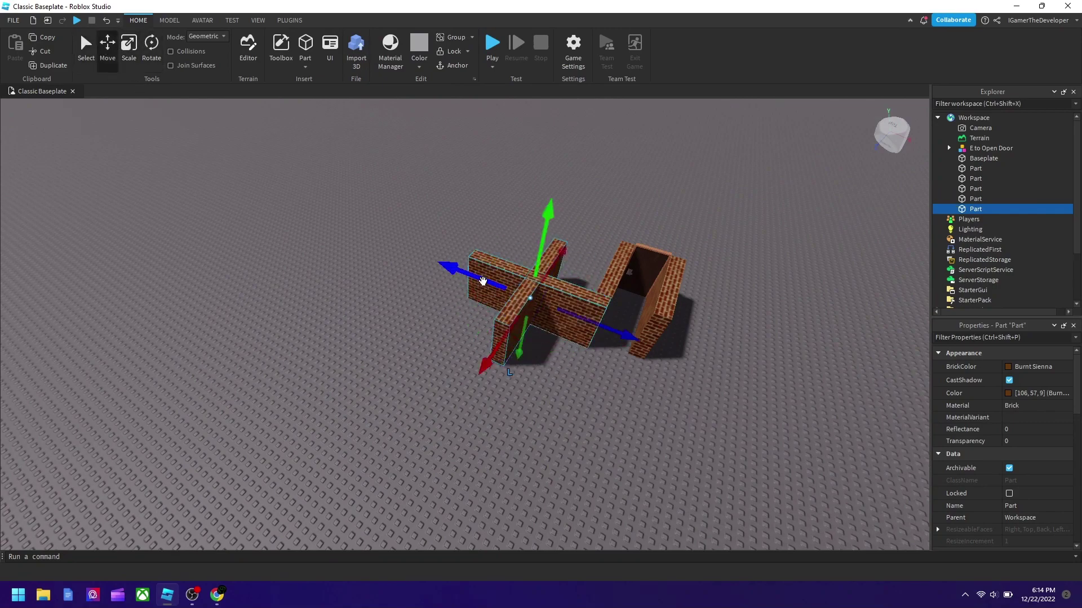
Step: Move the rotated copy to the outer end of the crosswise wall so the two walls form a flush corner
{"action": "left_click_drag", "start_coordinate": [483, 281], "coordinate": [404, 239]}
{"action": "scroll", "coordinate": [404, 234], "scroll_direction": "up", "scroll_amount": 5}
{"action": "right_click_drag", "start_coordinate": [404, 234], "coordinate": [408, 234]}
{"action": "left_click_drag", "start_coordinate": [323, 228], "coordinate": [260, 238]}
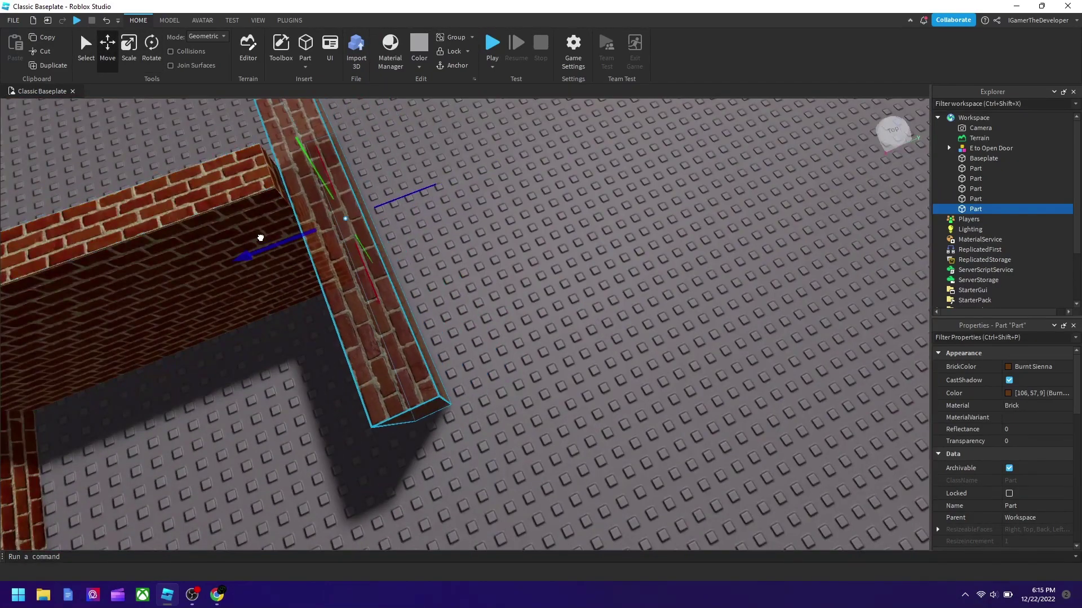
{"action": "right_click_drag", "start_coordinate": [260, 238], "coordinate": [253, 238]}
{"action": "scroll", "coordinate": [263, 237], "scroll_direction": "down", "scroll_amount": 5}
{"action": "left_click_drag", "start_coordinate": [469, 221], "coordinate": [385, 211]}
{"action": "left_click", "coordinate": [637, 245]}
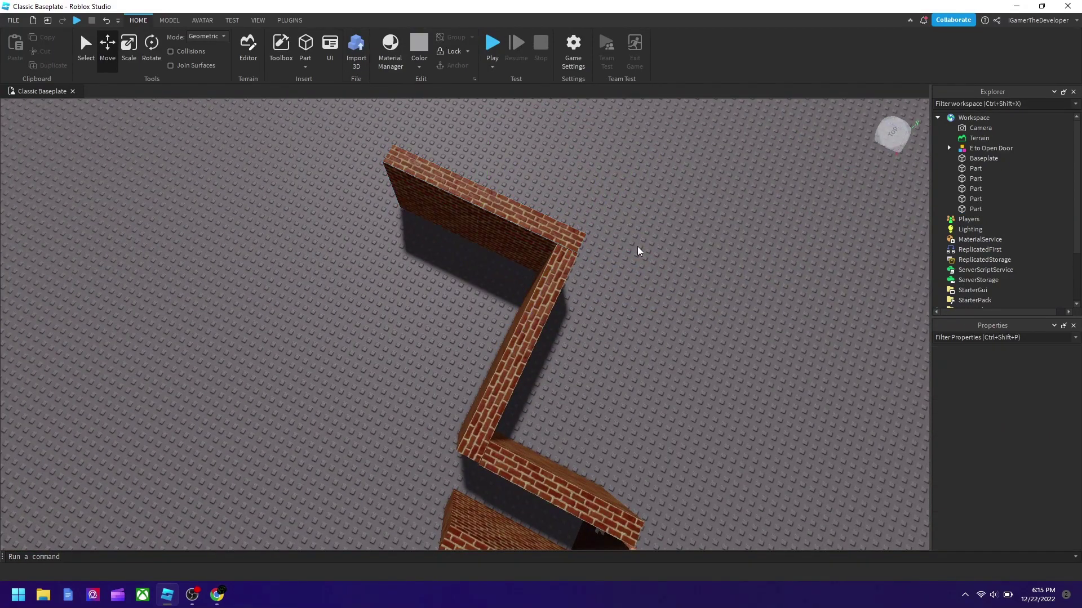
Step: Lengthen the outer side wall away from the door with the Scale tool
{"action": "right_click_drag", "start_coordinate": [637, 245], "coordinate": [663, 231]}
{"action": "scroll", "coordinate": [663, 231], "scroll_direction": "up", "scroll_amount": 5}
{"action": "scroll", "coordinate": [663, 231], "scroll_direction": "down", "scroll_amount": 10}
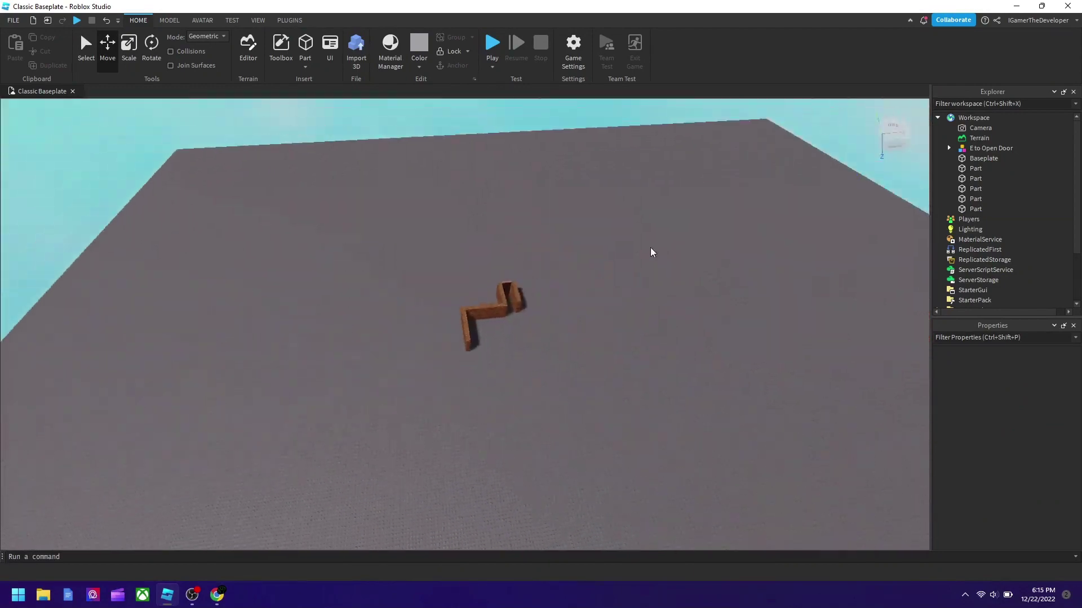
{"action": "scroll", "coordinate": [473, 325], "scroll_direction": "up", "scroll_amount": 4}
{"action": "left_click", "coordinate": [471, 331]}
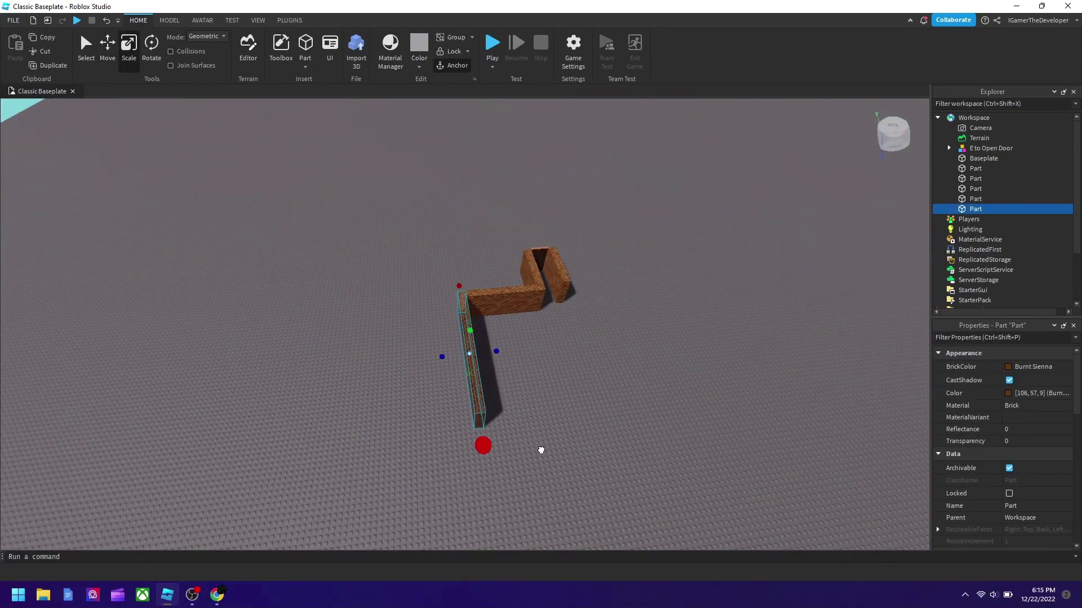
{"action": "right_click_drag", "start_coordinate": [541, 451], "coordinate": [490, 437]}
Step: Duplicate the crosswise front wall and move the copy to the other side of the hallway opening
{"action": "left_click", "coordinate": [379, 261]}
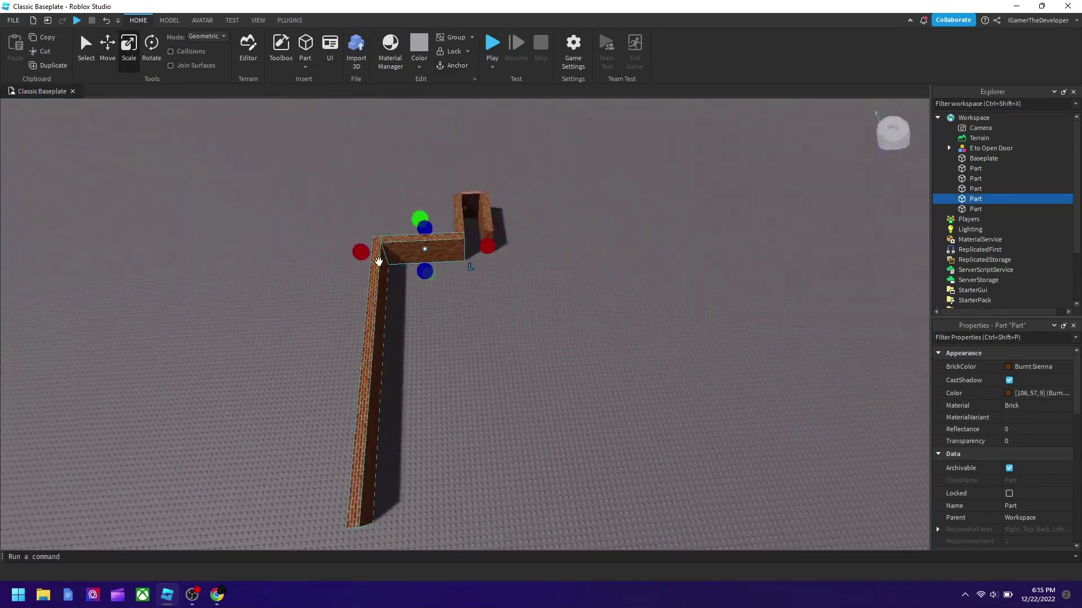
{"action": "left_click", "coordinate": [107, 51]}
{"action": "key", "text": "ctrl+d"}
{"action": "left_click_drag", "start_coordinate": [507, 350], "coordinate": [567, 341]}
Step: Duplicate the long side wall and place the copy flush at the outer end of the second front wall
{"action": "left_click", "coordinate": [529, 407]}
{"action": "left_click", "coordinate": [512, 430]}
{"action": "key", "text": "d"}
{"action": "scroll", "coordinate": [530, 255], "scroll_direction": "up", "scroll_amount": 5}
{"action": "left_click", "coordinate": [599, 252]}
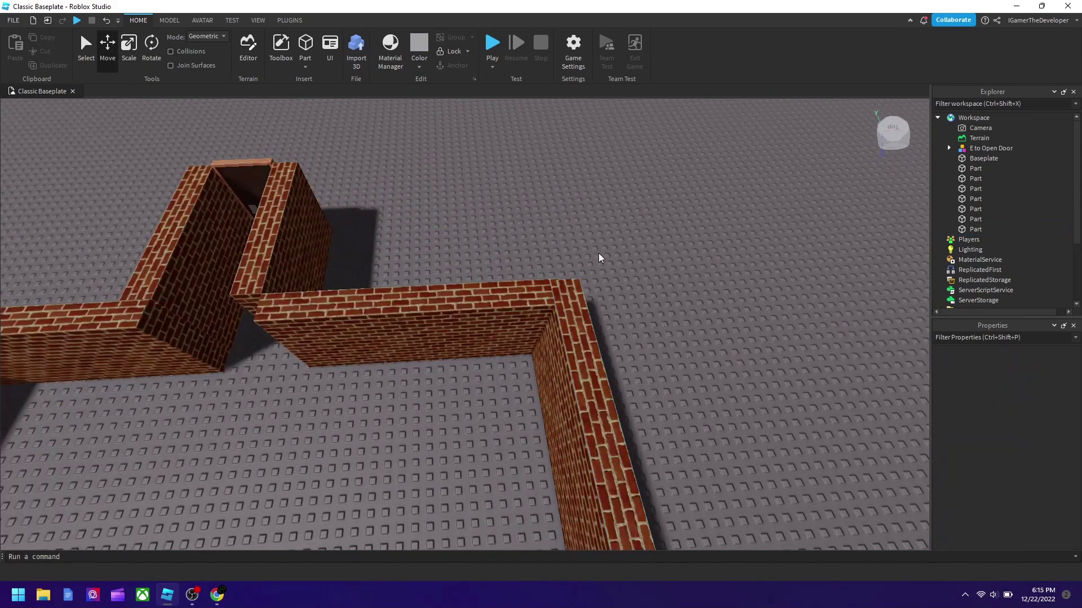
Step: Select both long side walls of the room and activate Building Tools by F3X for them
{"action": "scroll", "coordinate": [499, 201], "scroll_direction": "down", "scroll_amount": 6}
{"action": "right_click_drag", "start_coordinate": [598, 252], "coordinate": [499, 202]}
{"action": "scroll", "coordinate": [499, 201], "scroll_direction": "down", "scroll_amount": 3}
{"action": "left_click", "coordinate": [395, 307]}
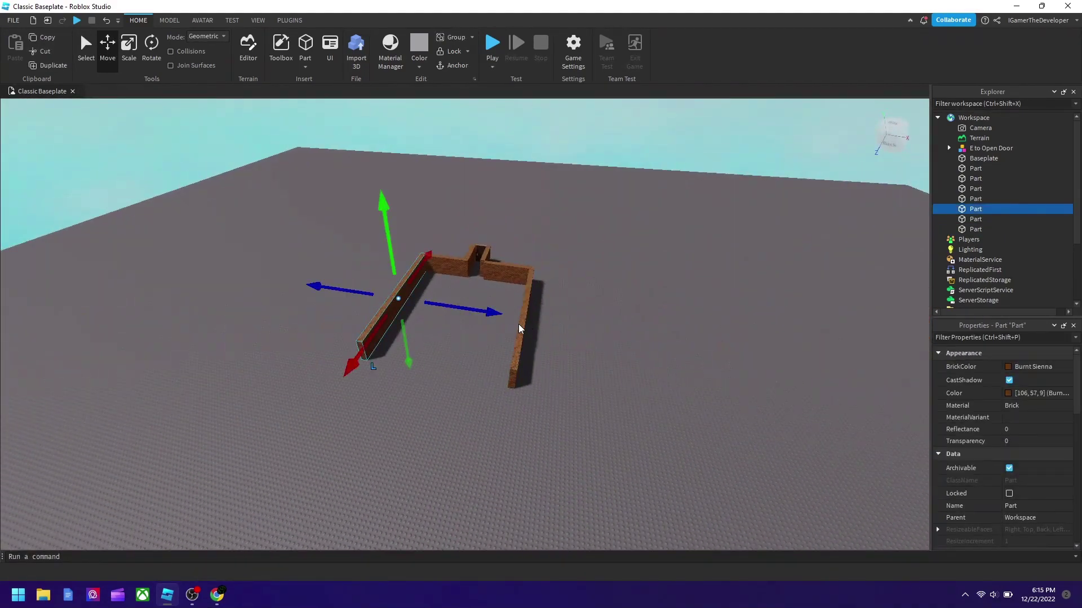
{"action": "left_click", "coordinate": [285, 20]}
{"action": "left_click", "coordinate": [468, 48]}
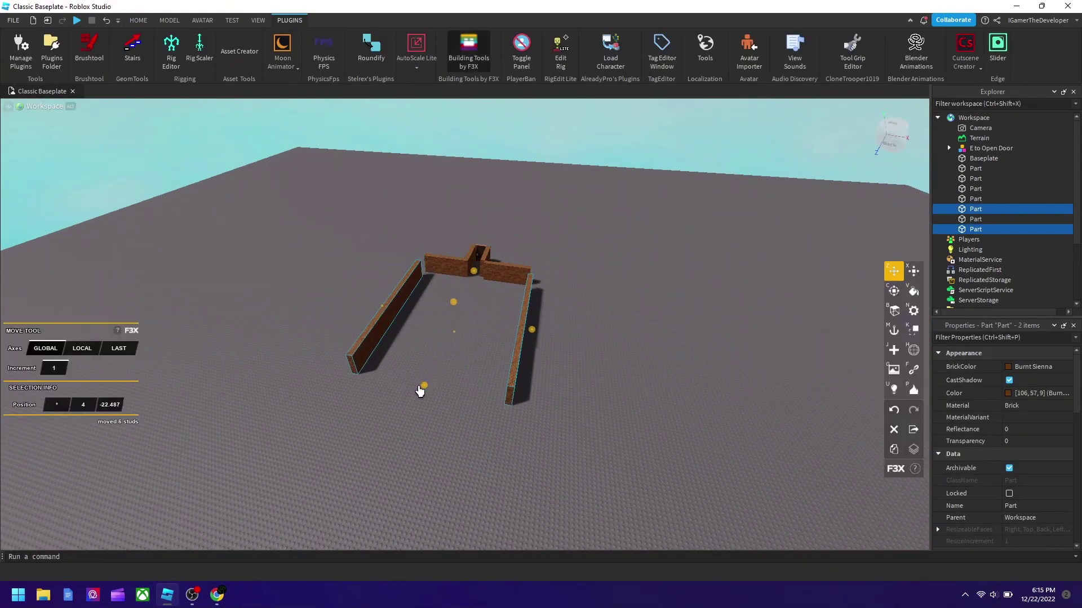
{"action": "left_click_drag", "start_coordinate": [418, 386], "coordinate": [415, 392]}
{"action": "right_click_drag", "start_coordinate": [414, 392], "coordinate": [414, 393]}
{"action": "left_click", "coordinate": [108, 20]}
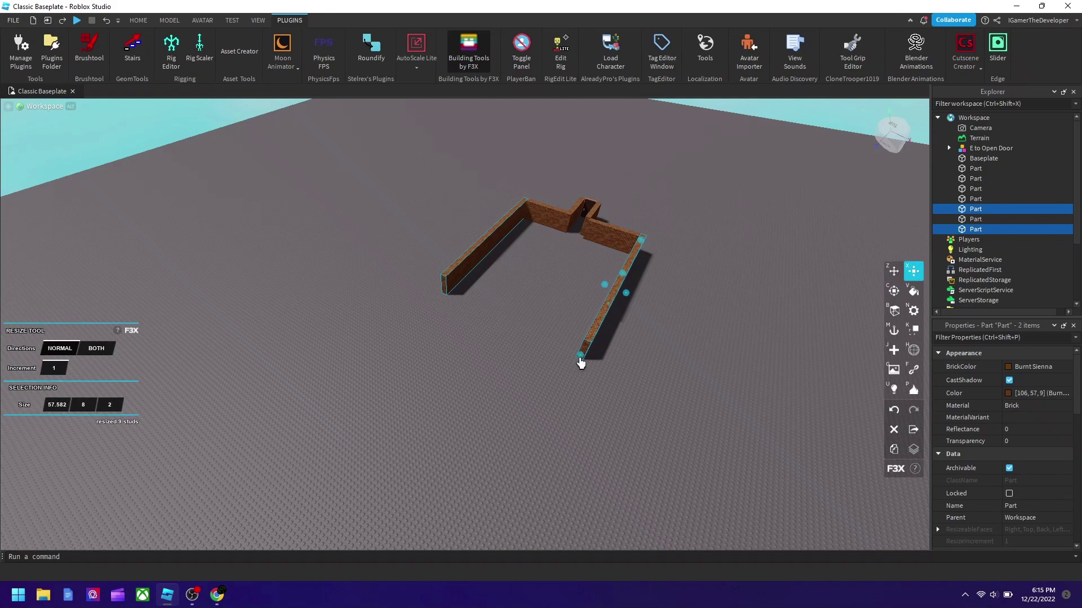
Step: Lengthen both side walls away from the door to 76.582 studs with the F3X resize tool
{"action": "left_click_drag", "start_coordinate": [581, 363], "coordinate": [534, 391]}
{"action": "scroll", "coordinate": [533, 390], "scroll_direction": "up", "scroll_amount": 5}
{"action": "scroll", "coordinate": [516, 311], "scroll_direction": "down", "scroll_amount": 3}
{"action": "right_click_drag", "start_coordinate": [516, 312], "coordinate": [536, 265]}
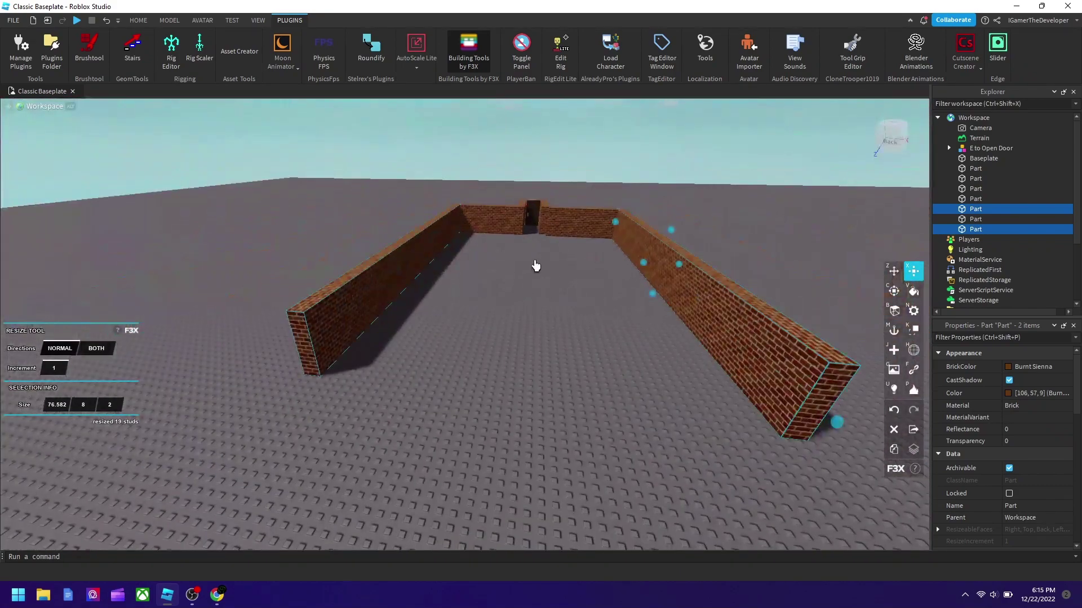
Step: Duplicate a front wall, move the copy to the far end of the side walls, and stretch it across as the back wall
{"action": "left_click", "coordinate": [573, 238]}
{"action": "left_click", "coordinate": [140, 23]}
{"action": "left_click", "coordinate": [294, 20]}
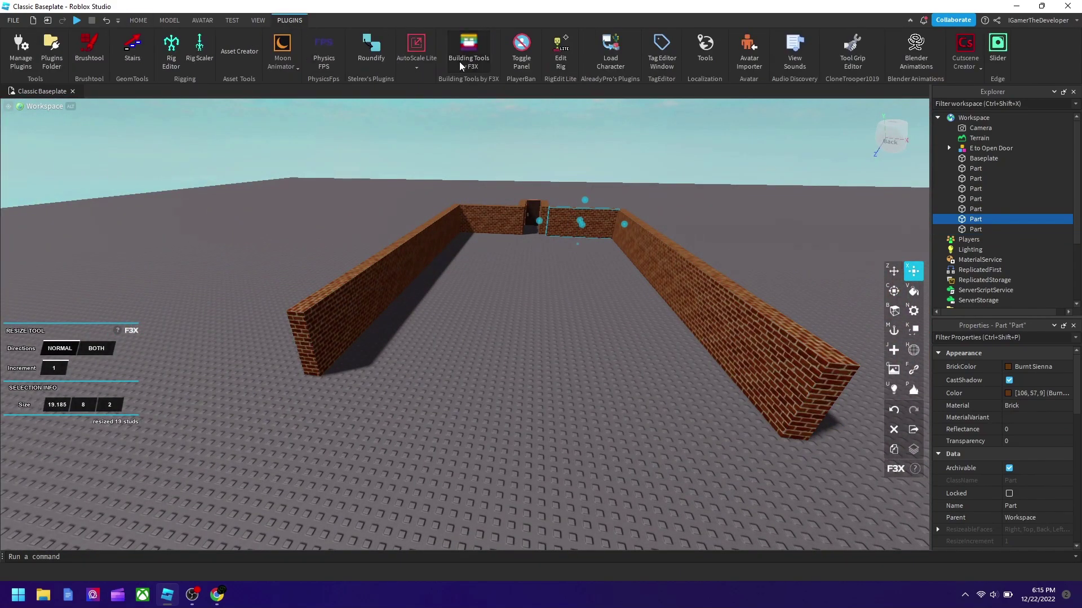
{"action": "left_click", "coordinate": [459, 61]}
{"action": "left_click", "coordinate": [137, 20]}
{"action": "key", "text": "ctrl+d"}
{"action": "left_click_drag", "start_coordinate": [595, 247], "coordinate": [613, 486]}
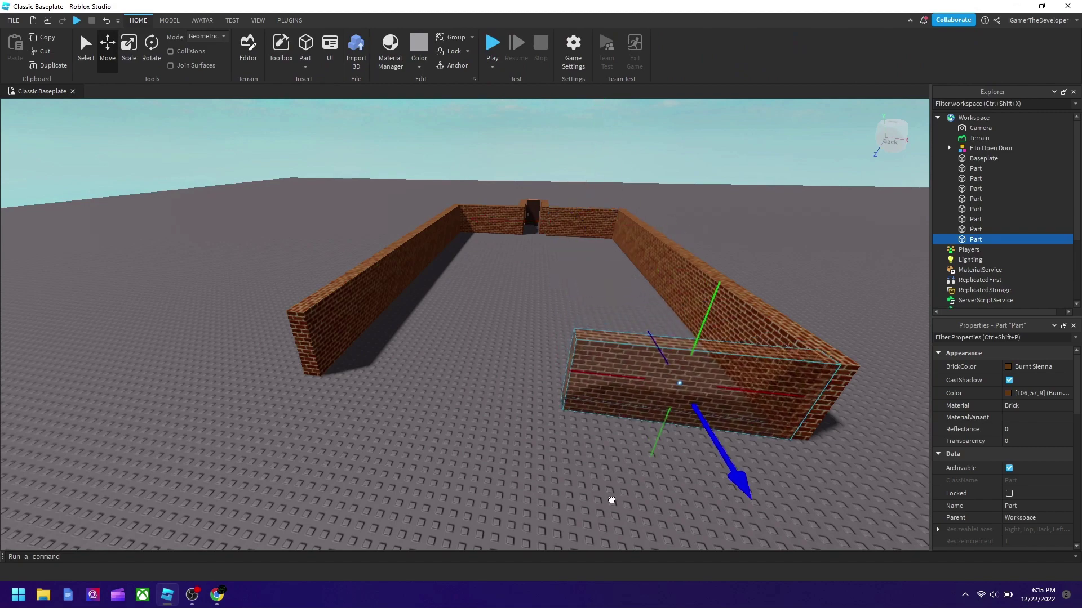
{"action": "left_click_drag", "start_coordinate": [544, 367], "coordinate": [290, 365]}
Step: Select the room and hallway walls together and raise their tops by 23 studs with the F3X resize tool
{"action": "left_click", "coordinate": [388, 249]}
{"action": "right_click_drag", "start_coordinate": [388, 249], "coordinate": [388, 249]}
{"action": "scroll", "coordinate": [388, 249], "scroll_direction": "up", "scroll_amount": 3}
{"action": "left_click", "coordinate": [472, 311], "text": "ctrl"}
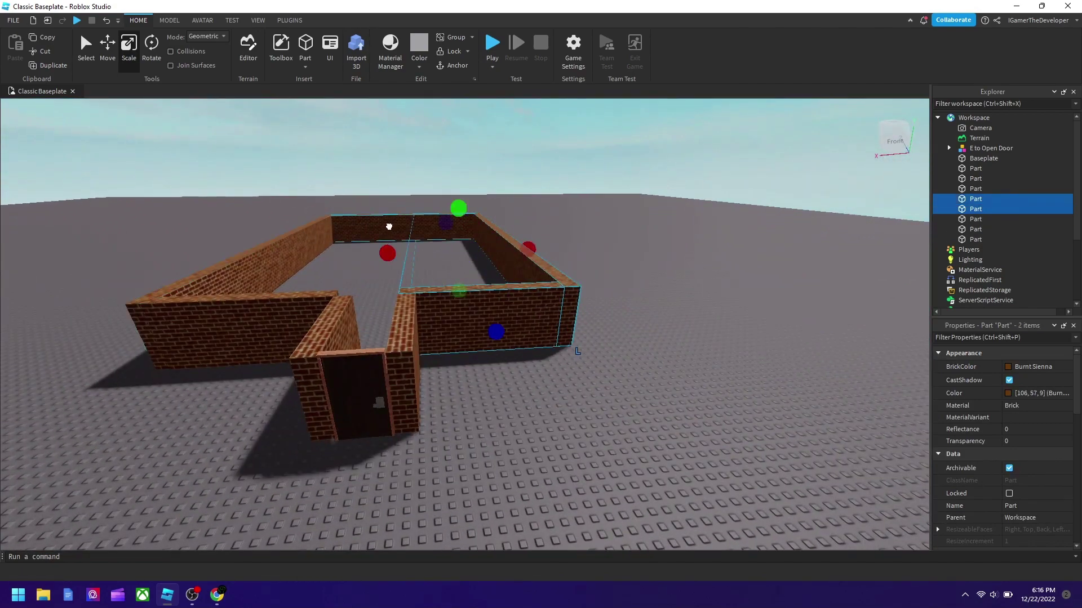
{"action": "left_click", "coordinate": [248, 338], "text": "ctrl"}
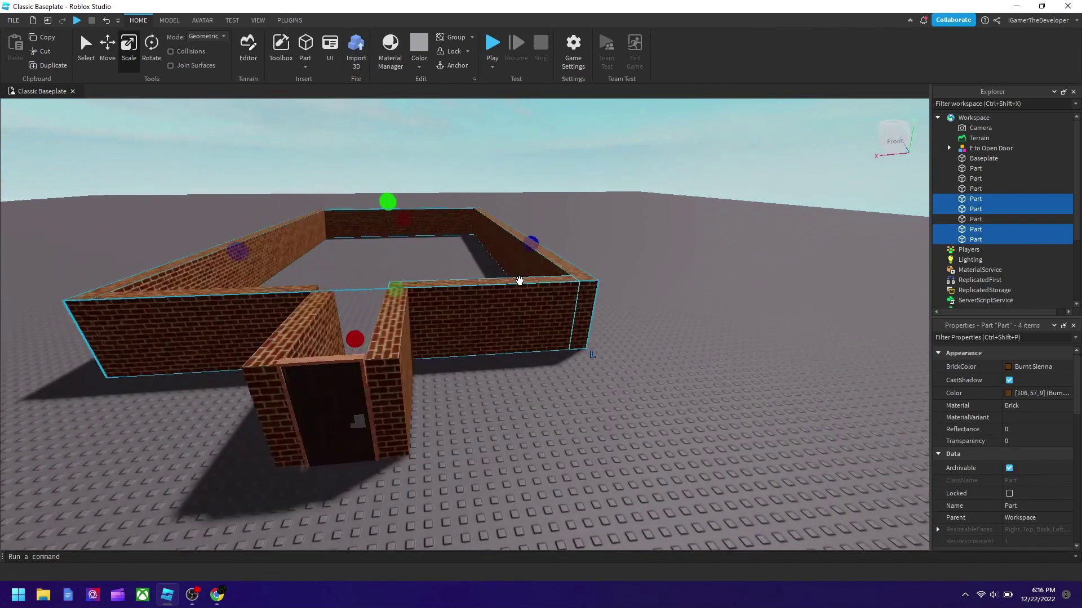
{"action": "left_click", "coordinate": [361, 320], "text": "ctrl"}
{"action": "left_click", "coordinate": [290, 19]}
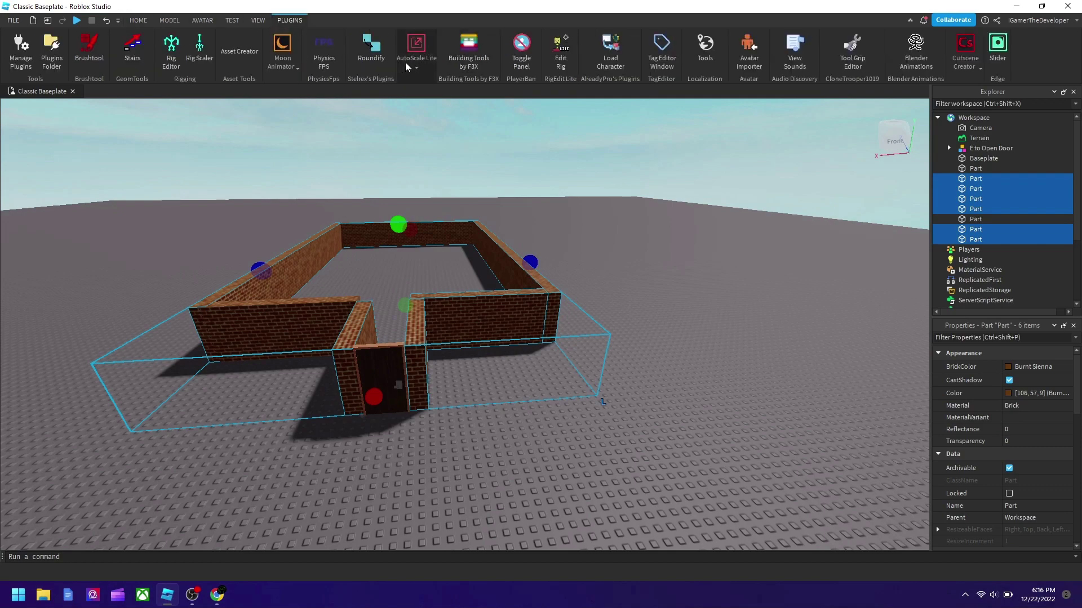
{"action": "left_click", "coordinate": [481, 59]}
{"action": "left_click_drag", "start_coordinate": [453, 349], "coordinate": [451, 170]}
{"action": "left_click", "coordinate": [669, 502]}
Step: Raise the remaining low front wall beside the hallway to the height of the other walls
{"action": "left_click", "coordinate": [251, 406]}
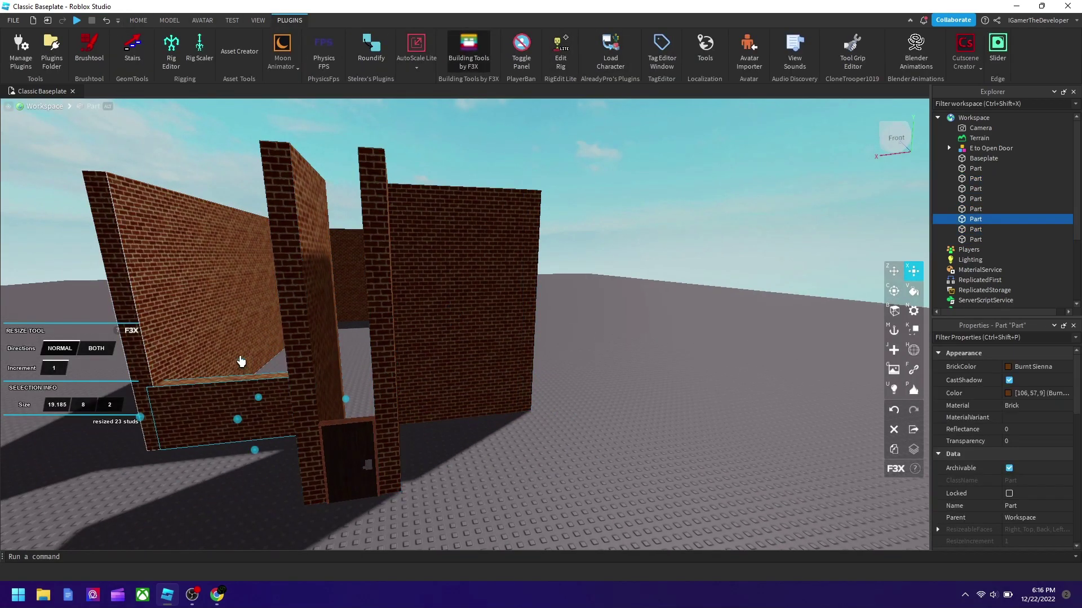
{"action": "left_click_drag", "start_coordinate": [241, 361], "coordinate": [269, 233]}
{"action": "scroll", "coordinate": [241, 361], "scroll_direction": "down", "scroll_amount": 3}
{"action": "scroll", "coordinate": [643, 297], "scroll_direction": "up", "scroll_amount": 3}
Step: Duplicate one hallway wall and shorten the copy from below so it sits above the doorway
{"action": "left_click", "coordinate": [341, 420]}
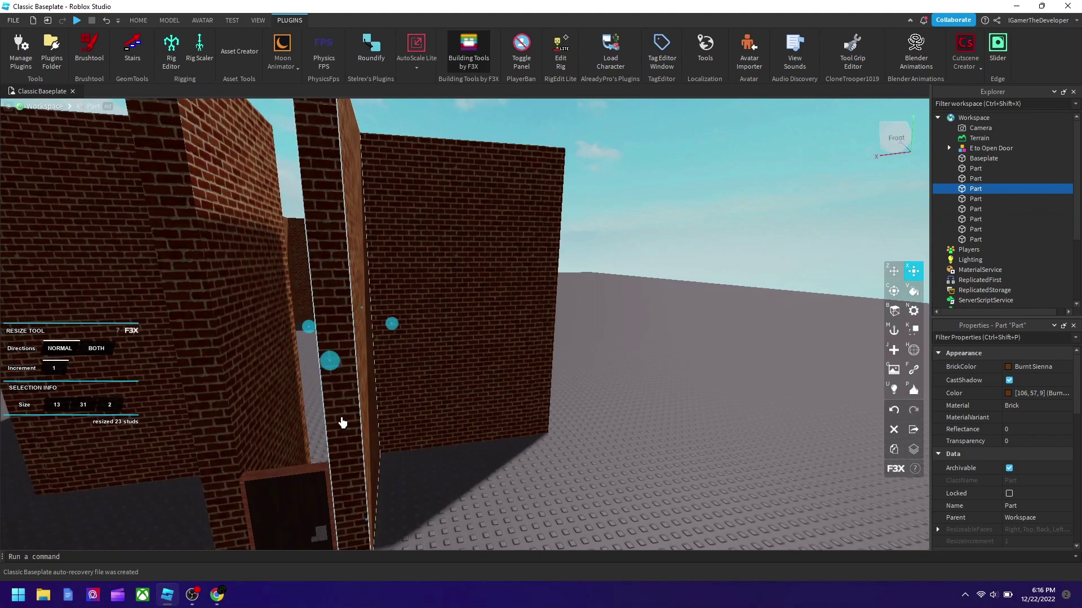
{"action": "key", "text": "shift+c"}
{"action": "right_click_drag", "start_coordinate": [340, 421], "coordinate": [70, 4]}
{"action": "scroll", "coordinate": [485, 309], "scroll_direction": "down", "scroll_amount": 5}
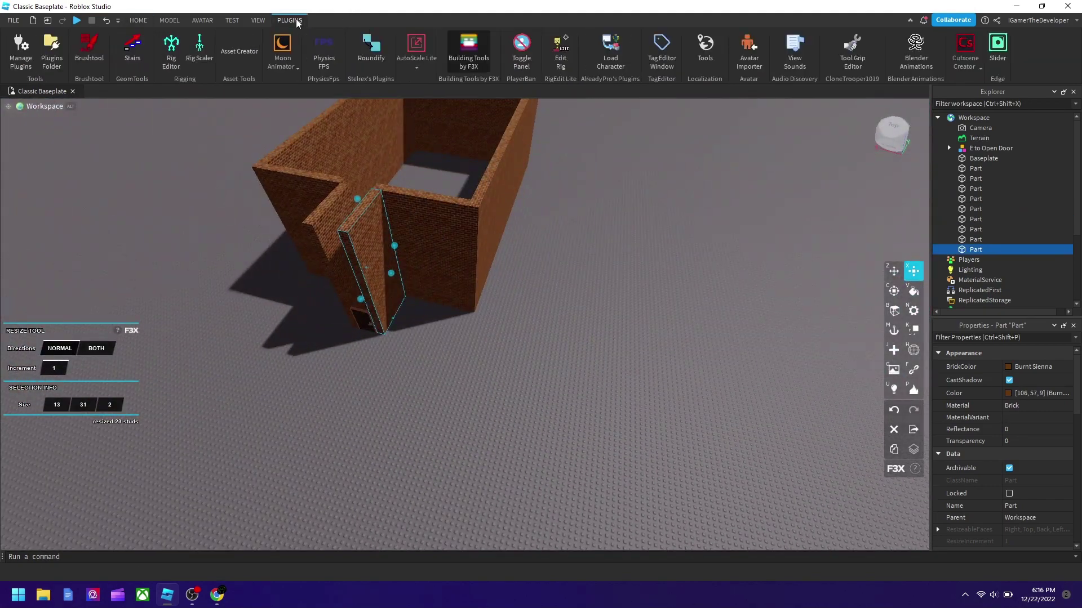
{"action": "key", "text": "ctrl+4"}
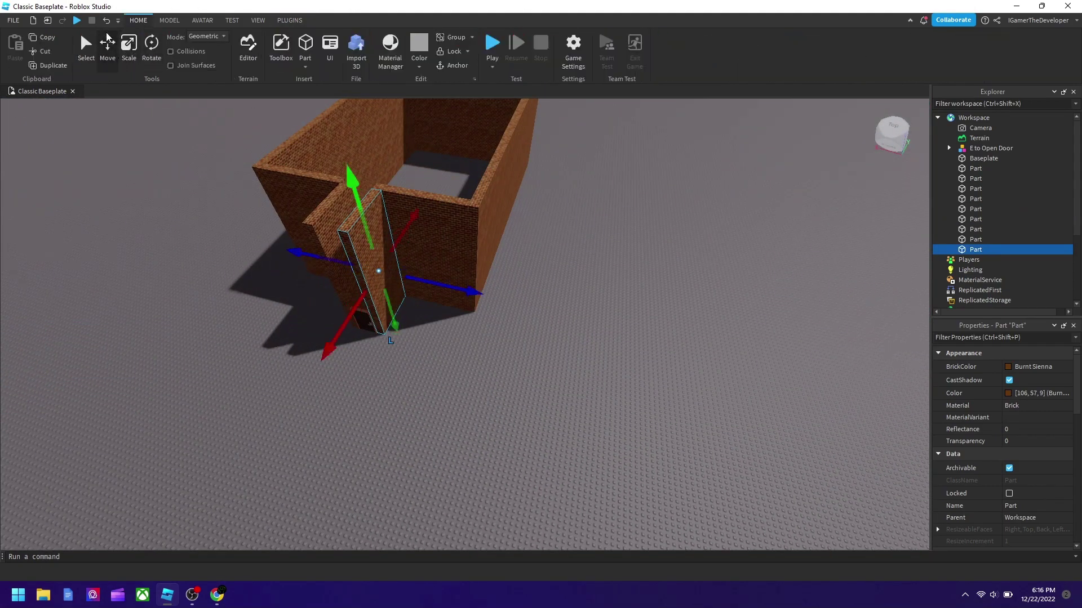
{"action": "right_click_drag", "start_coordinate": [376, 265], "coordinate": [377, 263]}
{"action": "scroll", "coordinate": [376, 263], "scroll_direction": "up", "scroll_amount": 4}
{"action": "key", "text": "a"}
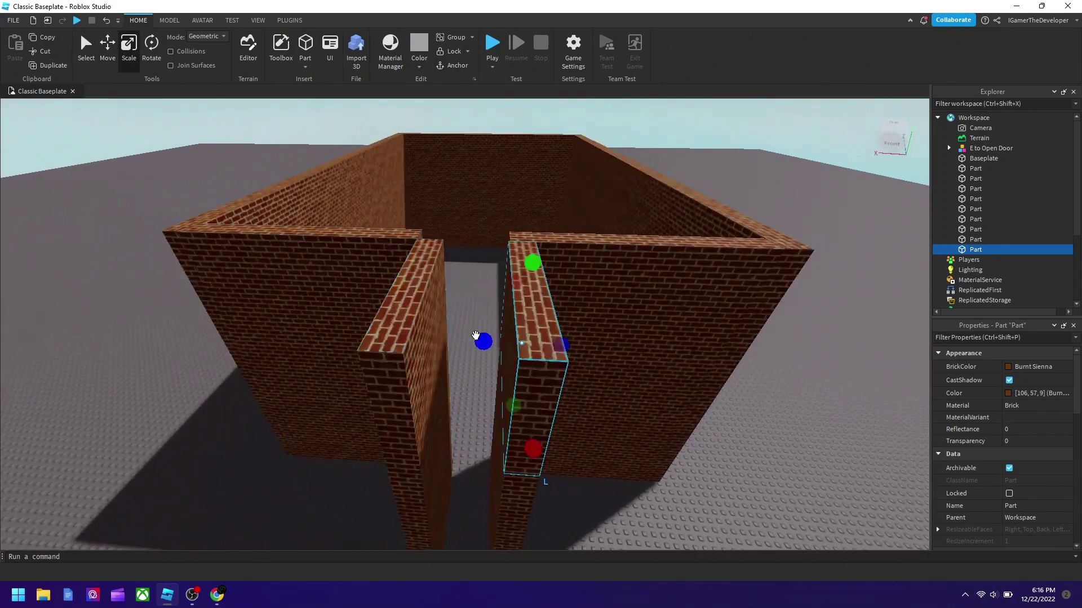
Step: Scale the shortened copy to fill the space between both hallway walls and extend it down to the top of the door
{"action": "left_click_drag", "start_coordinate": [483, 342], "coordinate": [410, 338]}
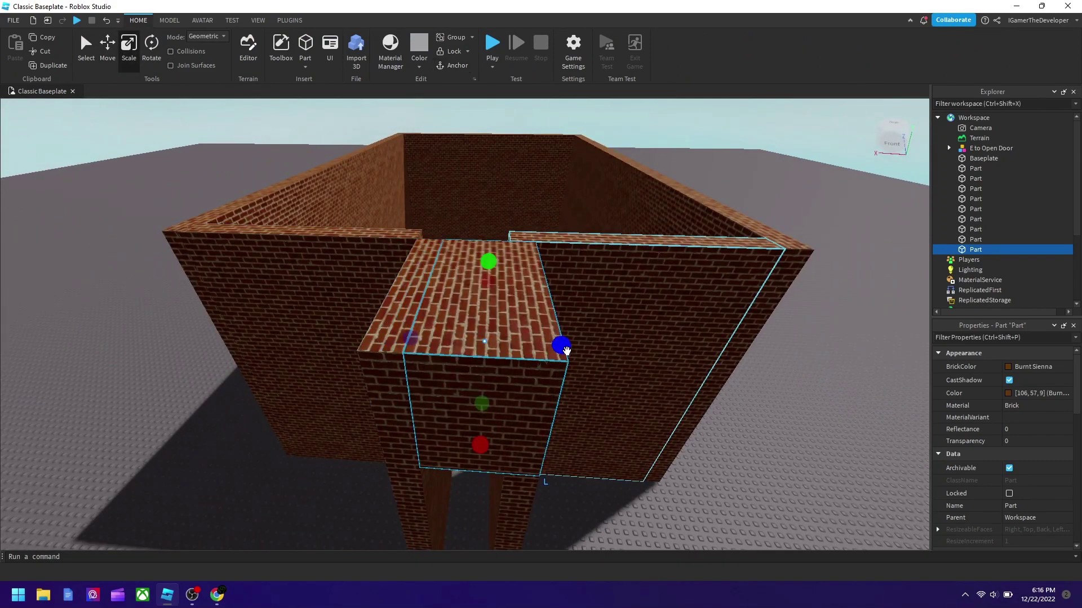
{"action": "left_click_drag", "start_coordinate": [563, 346], "coordinate": [535, 347]}
{"action": "right_click_drag", "start_coordinate": [548, 365], "coordinate": [549, 364]}
{"action": "scroll", "coordinate": [548, 365], "scroll_direction": "up", "scroll_amount": 4}
{"action": "scroll", "coordinate": [548, 364], "scroll_direction": "down", "scroll_amount": 5}
{"action": "left_click_drag", "start_coordinate": [483, 336], "coordinate": [480, 477]}
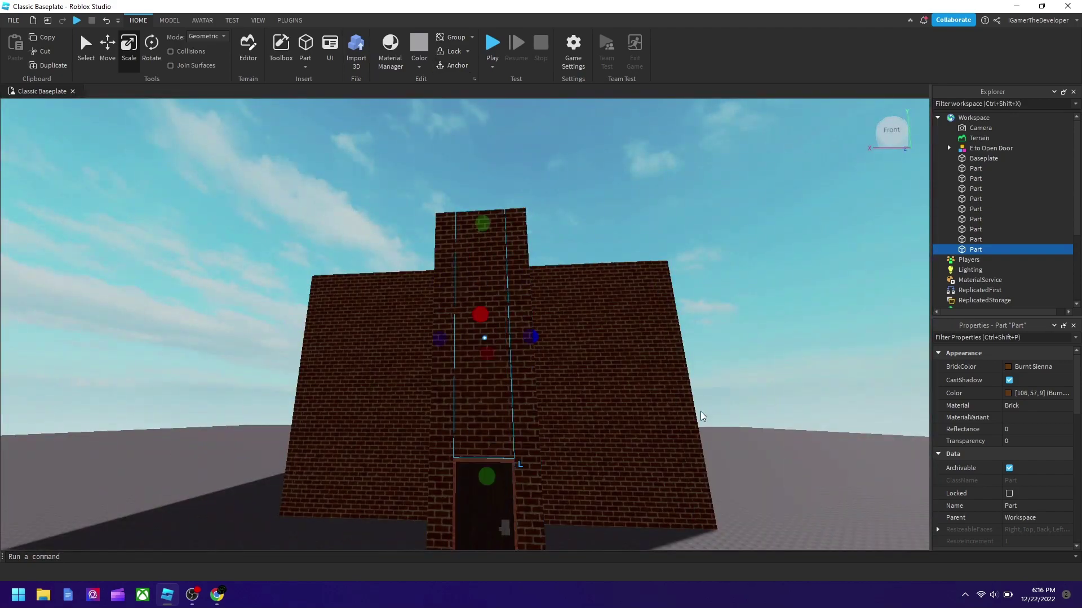
{"action": "right_click_drag", "start_coordinate": [701, 411], "coordinate": [698, 413]}
{"action": "left_click", "coordinate": [630, 271]}
Step: Group all nine brick parts into one model and name it style
{"action": "right_click_drag", "start_coordinate": [630, 270], "coordinate": [627, 282]}
{"action": "scroll", "coordinate": [627, 281], "scroll_direction": "up", "scroll_amount": 4}
{"action": "scroll", "coordinate": [627, 282], "scroll_direction": "down", "scroll_amount": 5}
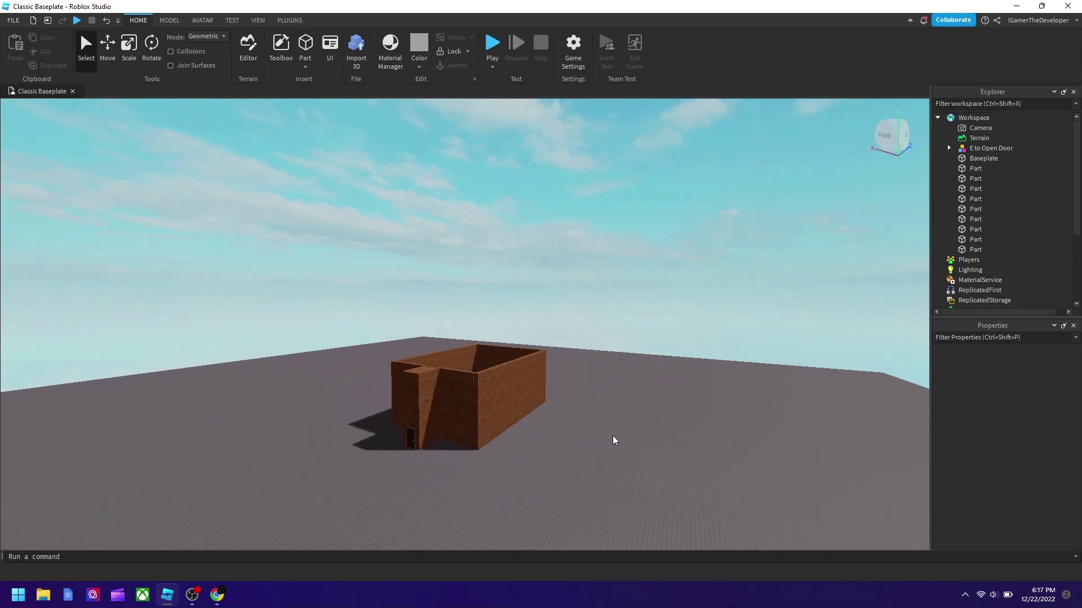
{"action": "left_click", "coordinate": [971, 169]}
{"action": "left_click", "coordinate": [965, 250], "text": "shift"}
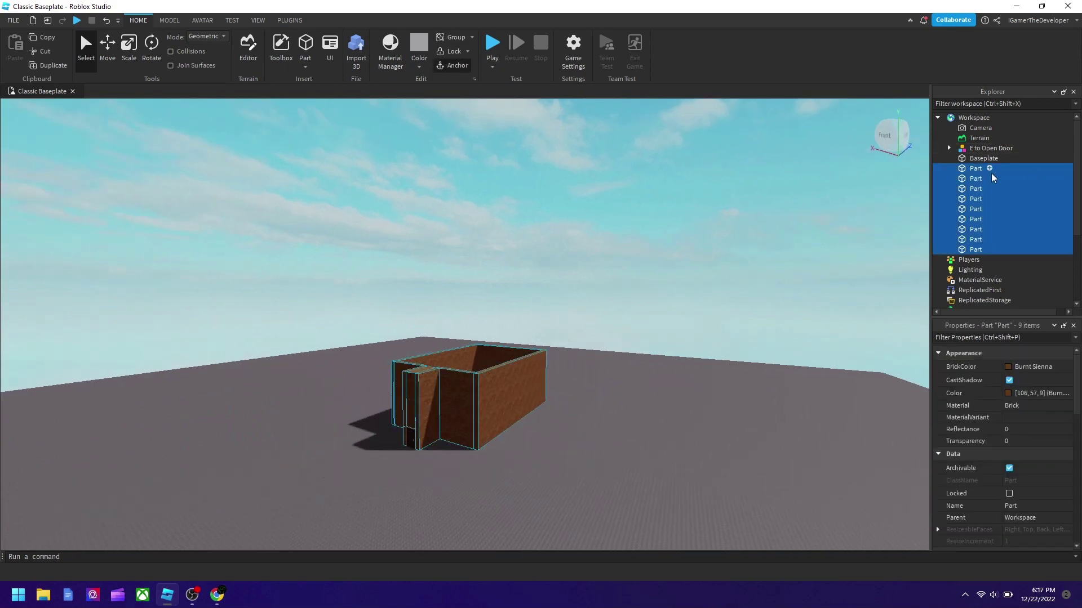
{"action": "key", "text": "ctrl+g"}
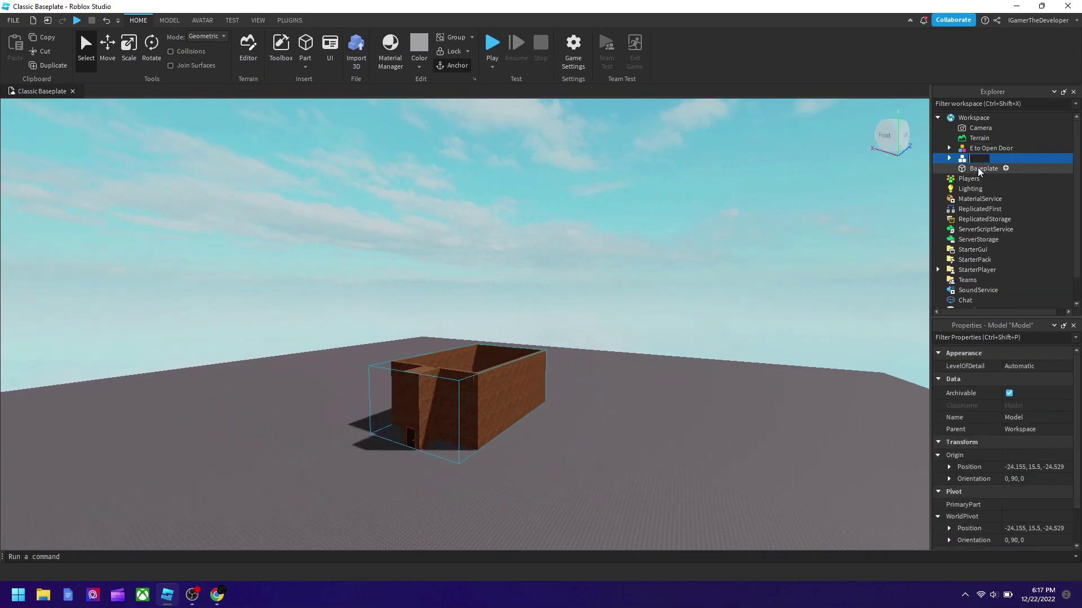
{"action": "type", "text": "styke"}
{"action": "key", "text": "Return"}
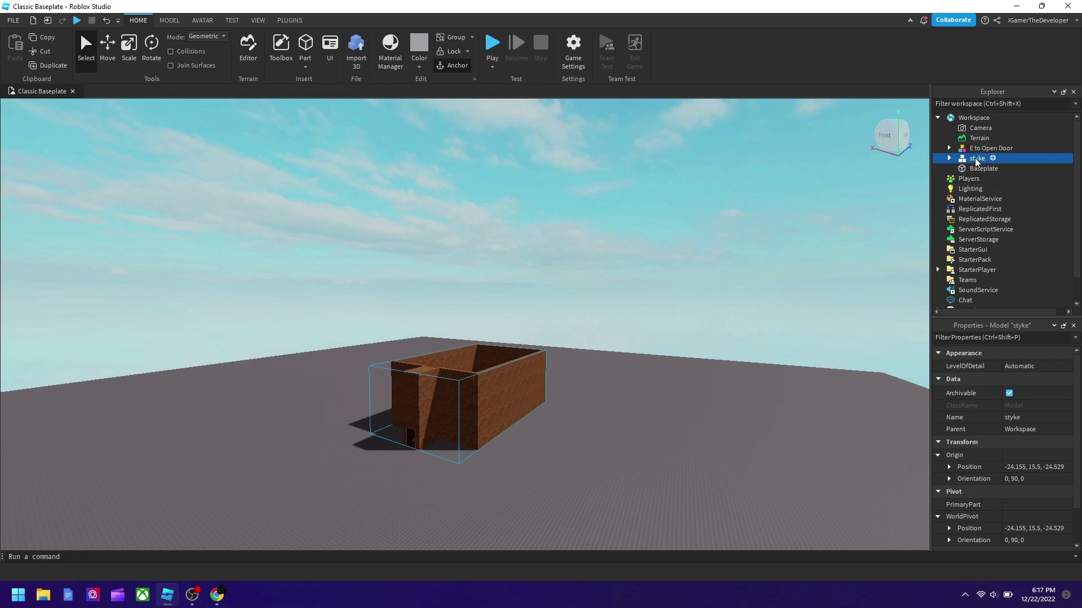
Step: Duplicate the back wall inside the style model and scale the copy into a flat roof over the room
{"action": "scroll", "coordinate": [478, 320], "scroll_direction": "up", "scroll_amount": 6}
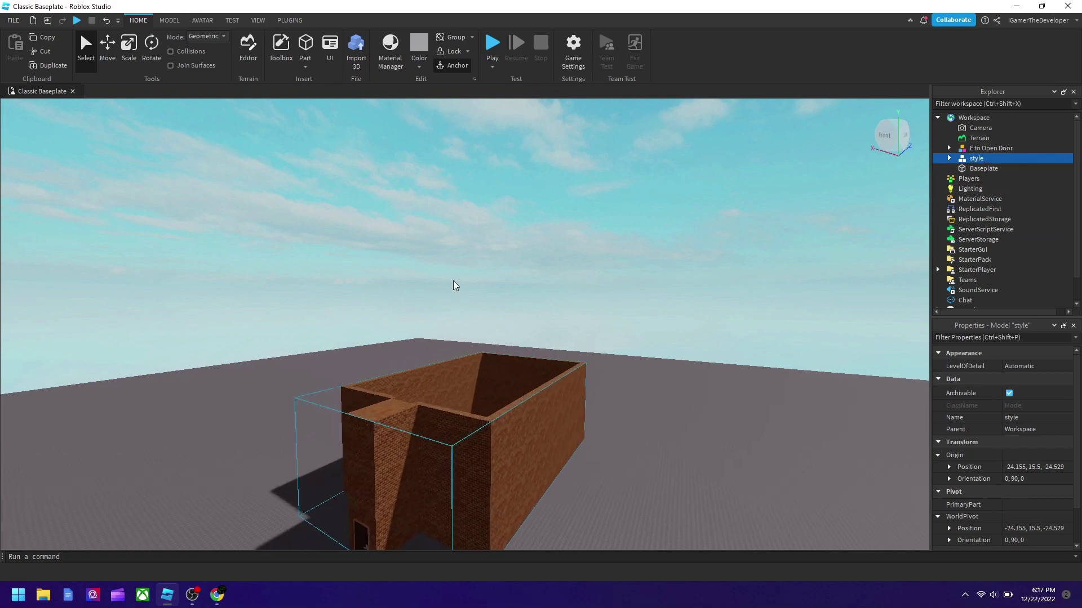
{"action": "left_click", "coordinate": [454, 282]}
{"action": "right_click_drag", "start_coordinate": [454, 282], "coordinate": [461, 302]}
{"action": "left_click", "coordinate": [461, 302]}
{"action": "scroll", "coordinate": [461, 302], "scroll_direction": "down", "scroll_amount": 1}
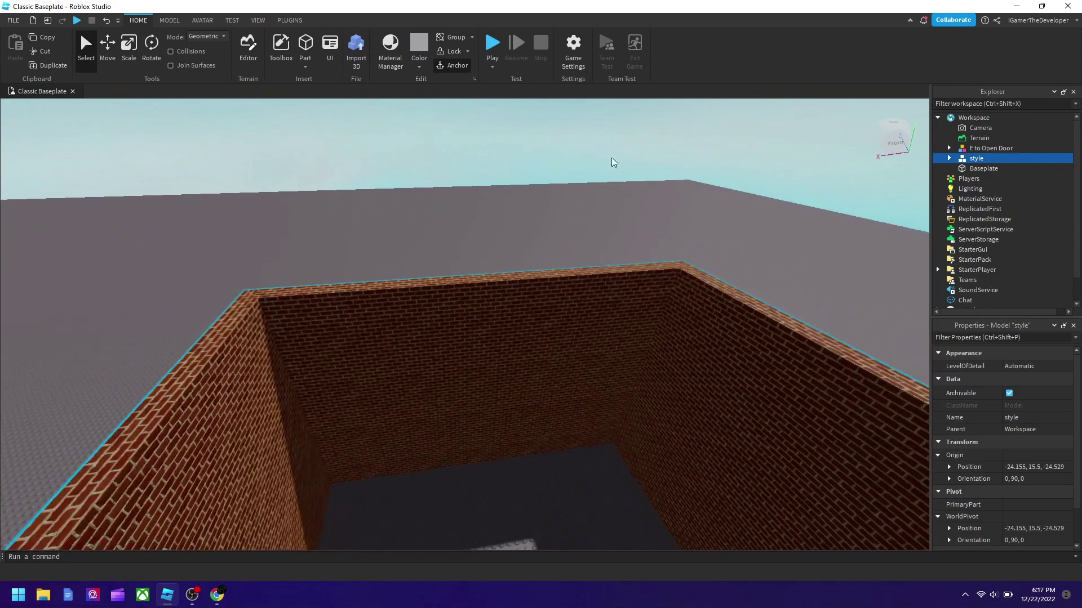
{"action": "left_click", "coordinate": [949, 158]}
{"action": "left_click", "coordinate": [985, 169]}
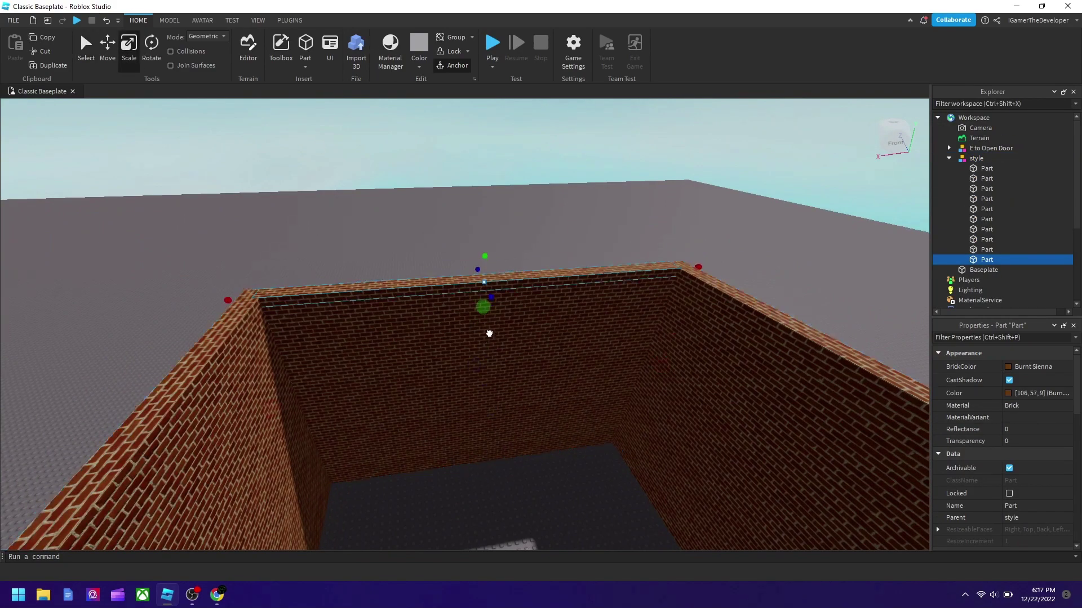
{"action": "left_click_drag", "start_coordinate": [494, 301], "coordinate": [527, 330]}
{"action": "right_click_drag", "start_coordinate": [526, 330], "coordinate": [526, 329]}
{"action": "scroll", "coordinate": [526, 329], "scroll_direction": "down", "scroll_amount": 3}
Step: Duplicate the roof and scale the copy down to a small piece covering the gap where the hallway meets the room
{"action": "key", "text": "ctrl+d"}
{"action": "left_click_drag", "start_coordinate": [271, 156], "coordinate": [402, 156]}
{"action": "left_click_drag", "start_coordinate": [601, 138], "coordinate": [550, 143]}
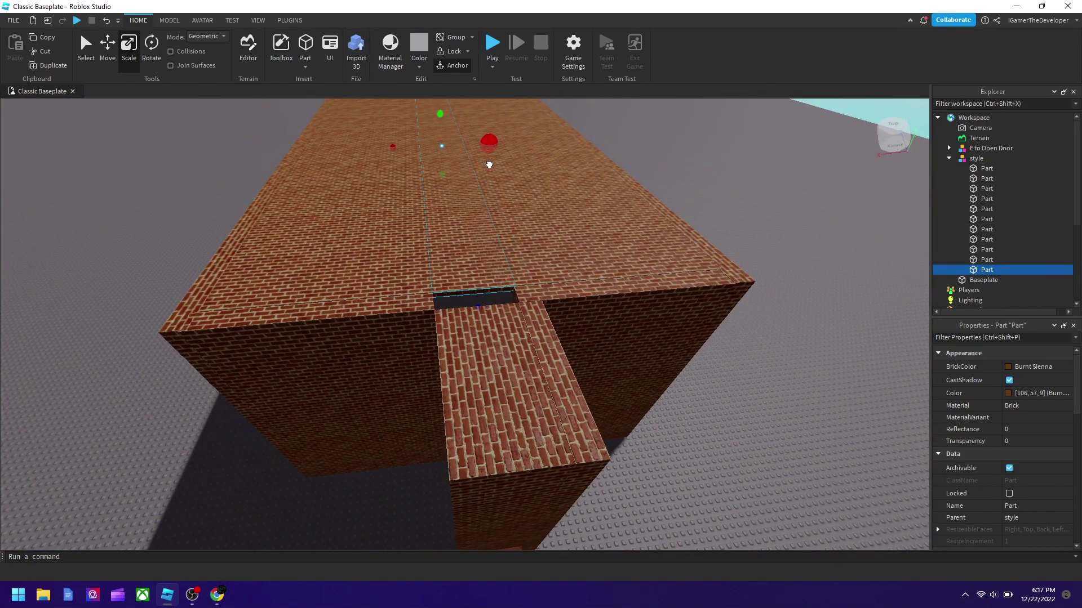
{"action": "scroll", "coordinate": [490, 166], "scroll_direction": "down", "scroll_amount": 5}
{"action": "right_click_drag", "start_coordinate": [490, 166], "coordinate": [489, 166]}
{"action": "scroll", "coordinate": [490, 165], "scroll_direction": "up", "scroll_amount": 3}
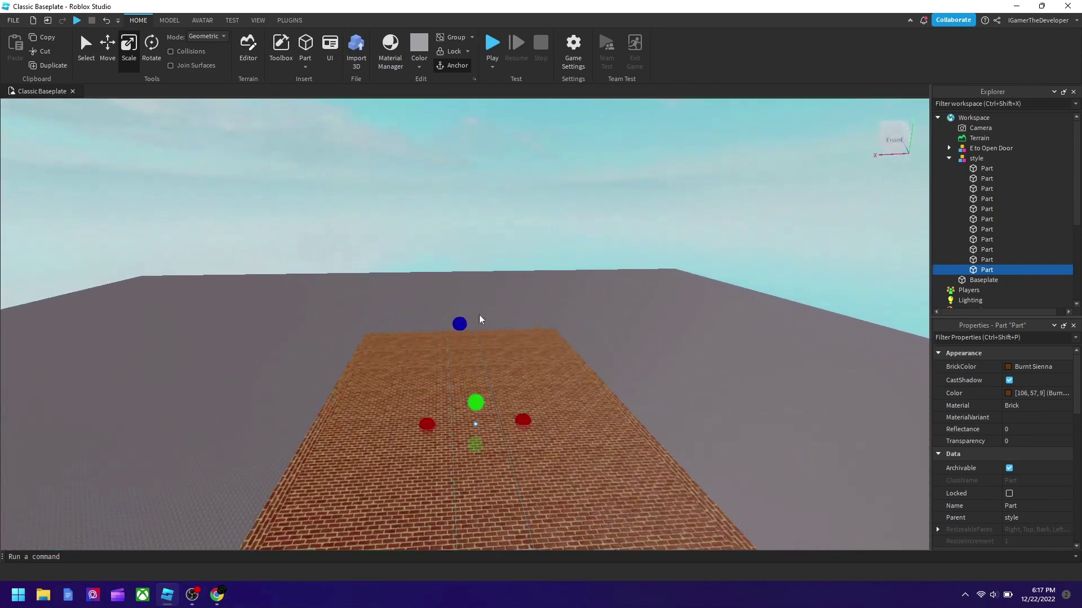
{"action": "scroll", "coordinate": [479, 315], "scroll_direction": "down", "scroll_amount": 2}
{"action": "left_click_drag", "start_coordinate": [470, 324], "coordinate": [481, 412]}
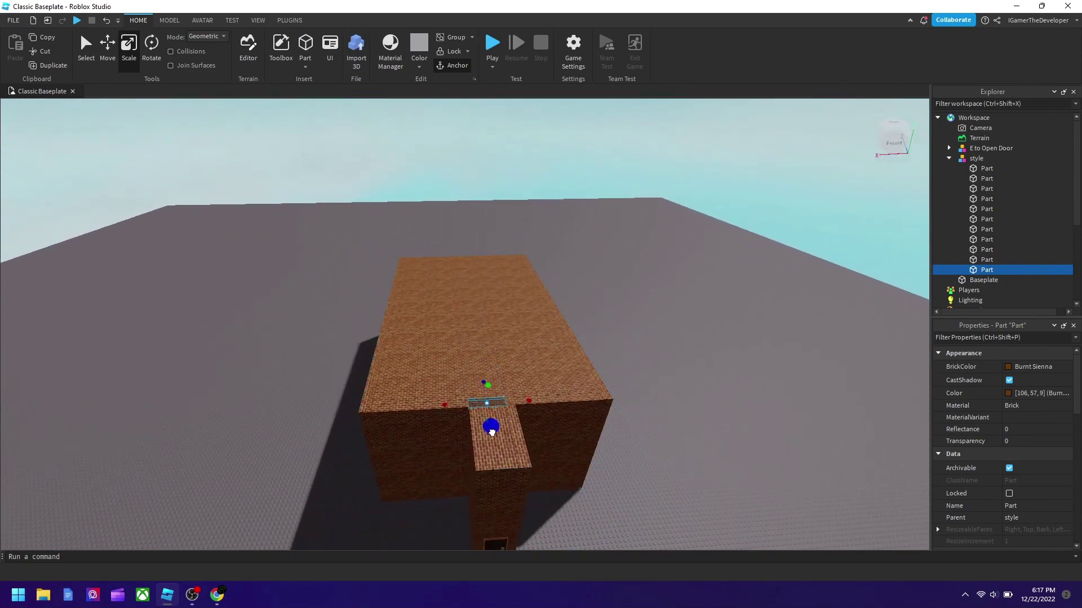
{"action": "left_click", "coordinate": [725, 383]}
{"action": "scroll", "coordinate": [725, 383], "scroll_direction": "up", "scroll_amount": 6}
{"action": "right_click_drag", "start_coordinate": [725, 383], "coordinate": [725, 383]}
{"action": "scroll", "coordinate": [725, 383], "scroll_direction": "down", "scroll_amount": 6}
{"action": "scroll", "coordinate": [725, 383], "scroll_direction": "up", "scroll_amount": 5}
{"action": "scroll", "coordinate": [721, 397], "scroll_direction": "down", "scroll_amount": 5}
{"action": "left_click", "coordinate": [526, 296]}
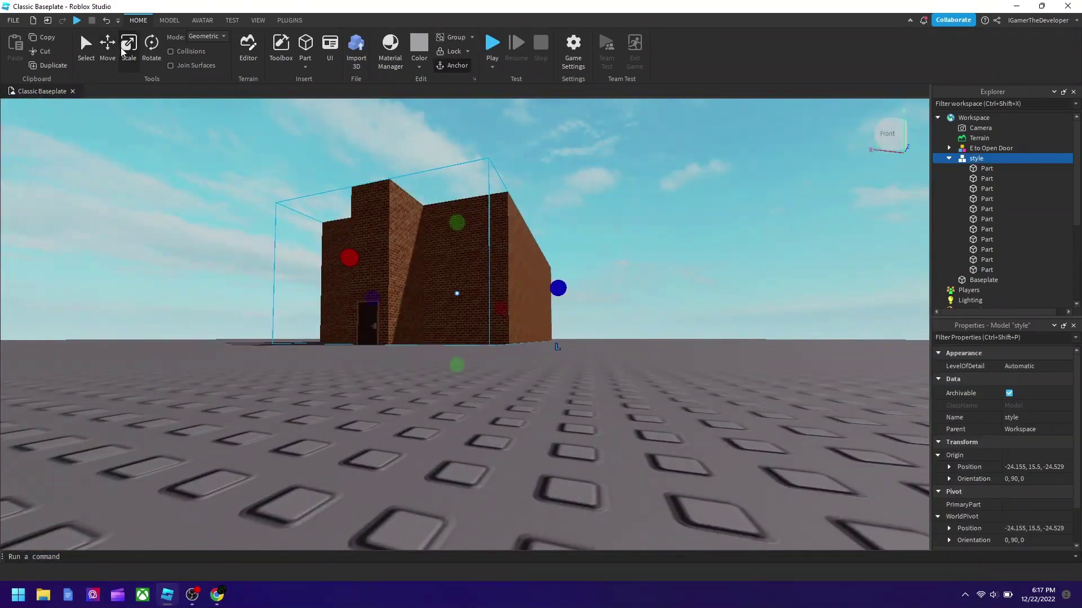
{"action": "left_click_drag", "start_coordinate": [457, 212], "coordinate": [457, 168]}
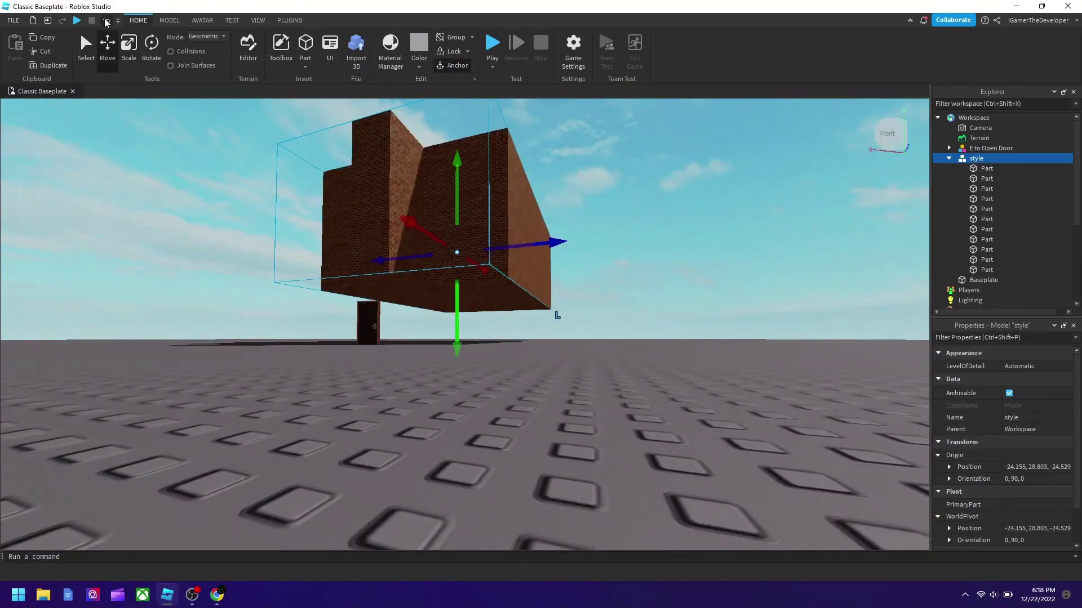
{"action": "left_click", "coordinate": [107, 20]}
Step: Rename the E to Open Door model as Door and group it with style into a model named house
{"action": "left_click", "coordinate": [982, 150]}
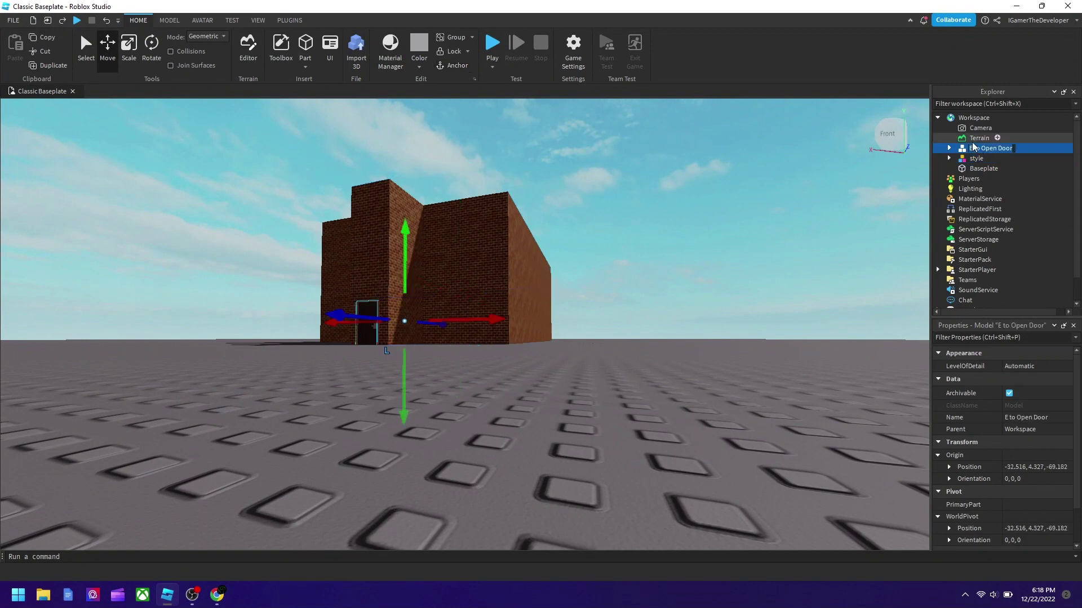
{"action": "left_click", "coordinate": [974, 159], "text": "ctrl"}
{"action": "key", "text": "ctrl+g"}
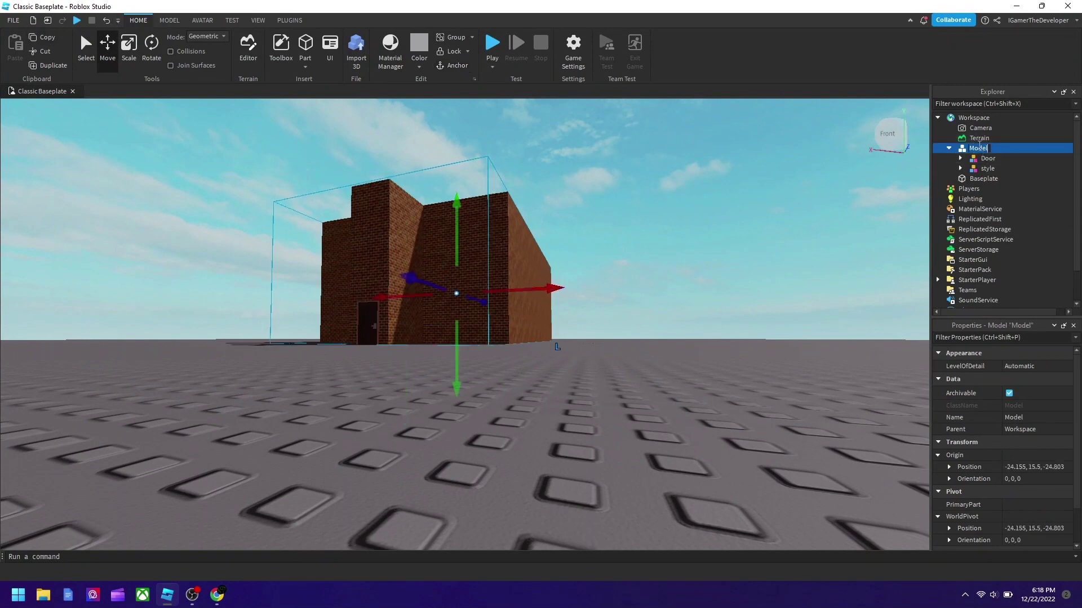
Step: Raise the house model straight up above the baseplate with the Move tool
{"action": "left_click", "coordinate": [169, 20]}
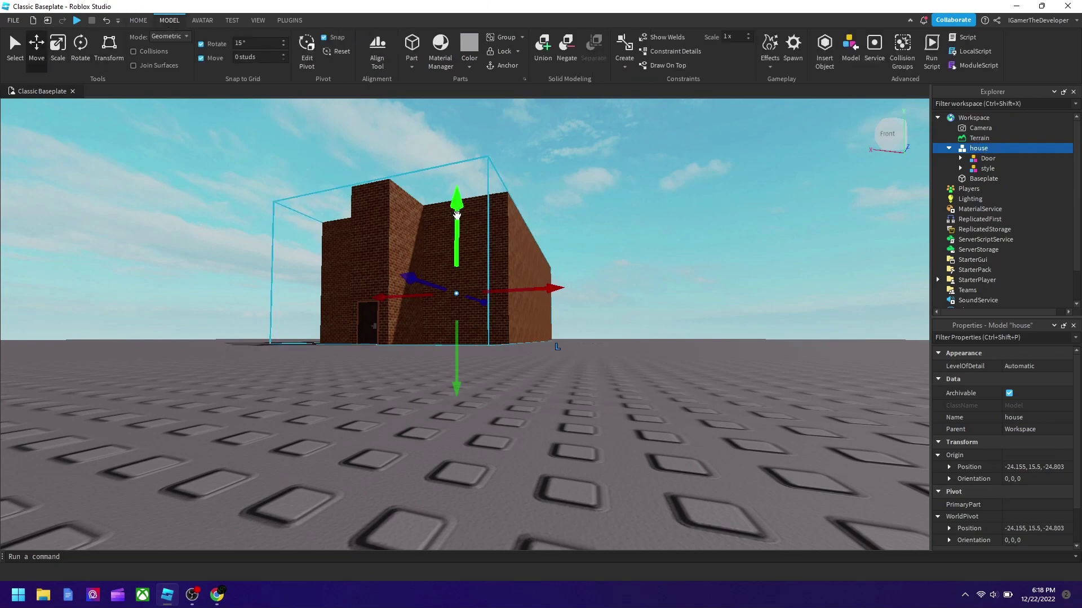
{"action": "left_click_drag", "start_coordinate": [457, 194], "coordinate": [504, 252]}
{"action": "right_click_drag", "start_coordinate": [504, 252], "coordinate": [502, 251]}
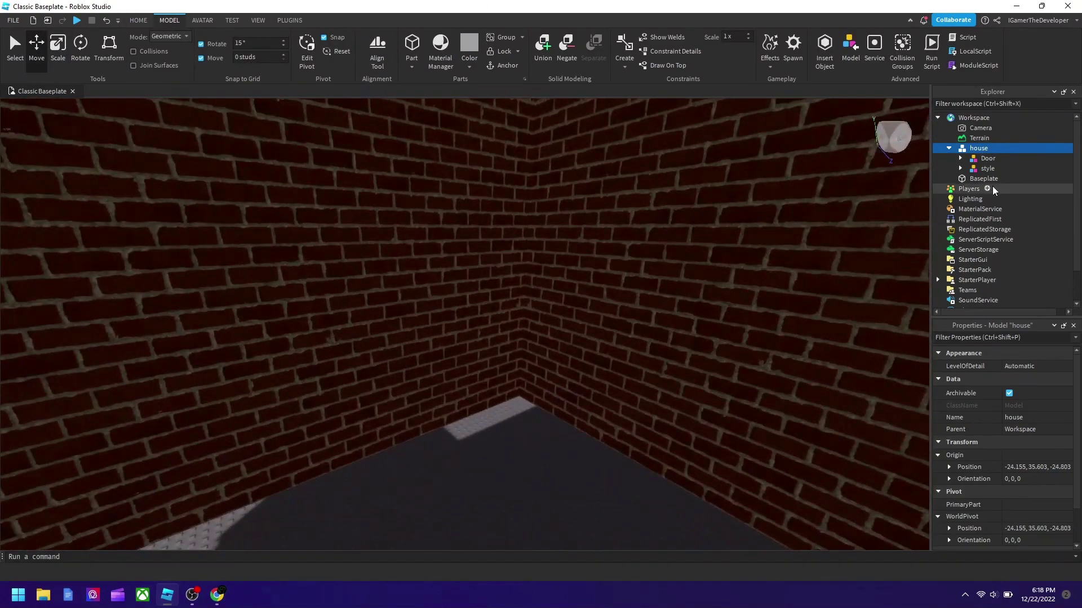
Step: Duplicate the large roof part in the style model and lower the copy to the bottom of the room as a floor
{"action": "left_click", "coordinate": [975, 179]}
{"action": "right_click_drag", "start_coordinate": [680, 224], "coordinate": [680, 224]}
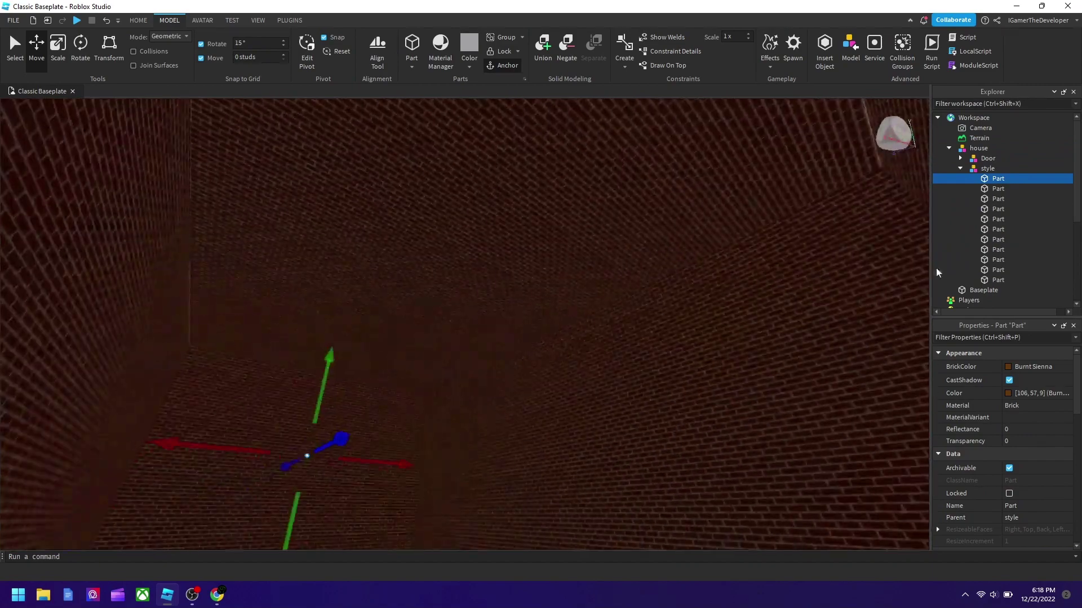
{"action": "left_click", "coordinate": [989, 282]}
{"action": "key", "text": "f"}
{"action": "left_click", "coordinate": [995, 269]}
{"action": "left_click", "coordinate": [996, 259]}
{"action": "key", "text": "f"}
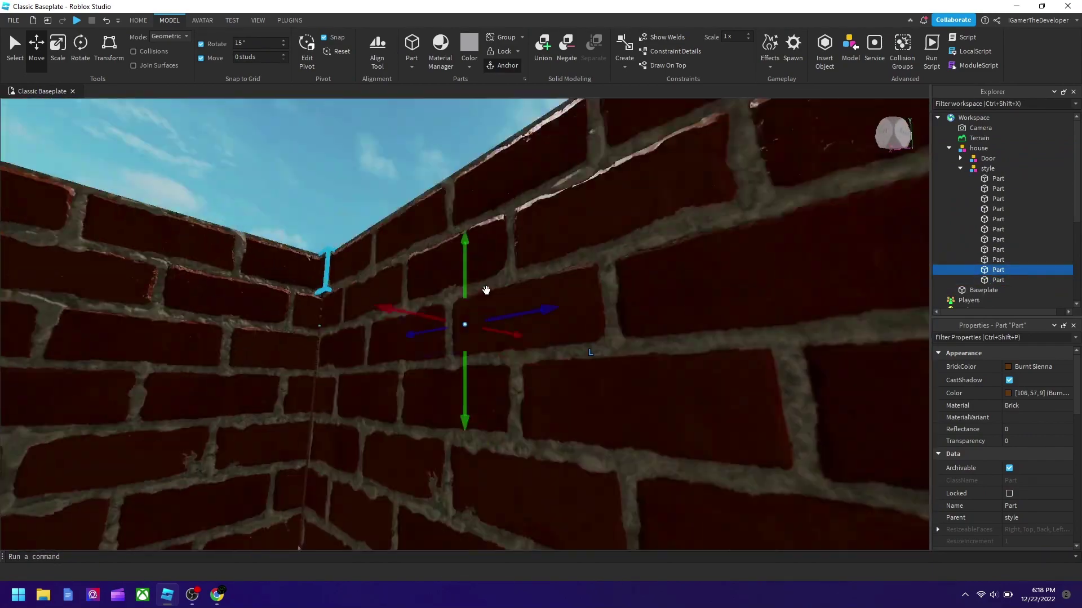
{"action": "left_click", "coordinate": [994, 249]}
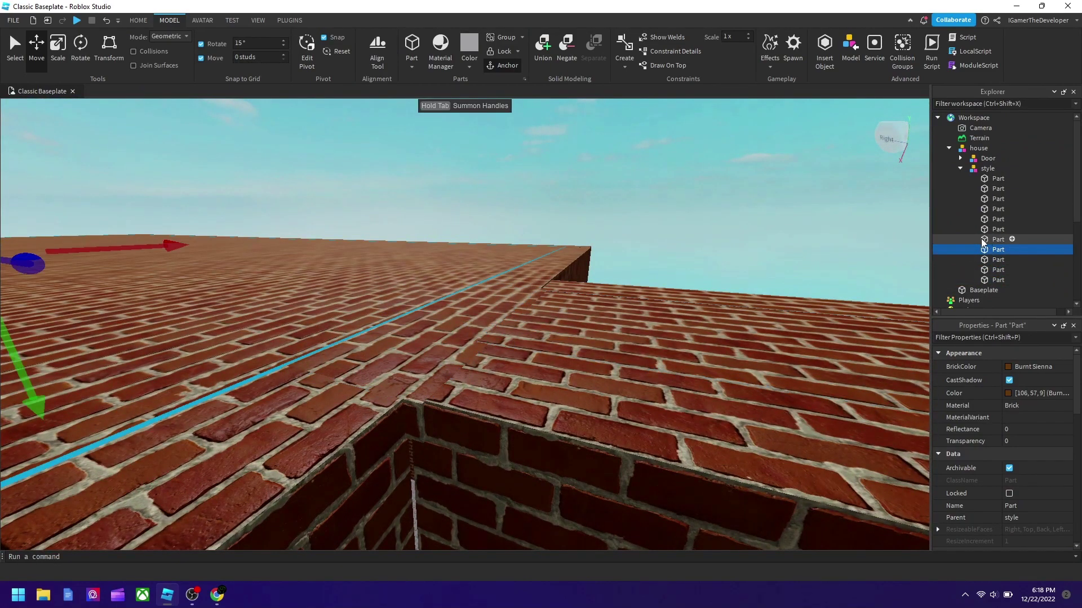
{"action": "key", "text": "f"}
{"action": "scroll", "coordinate": [561, 299], "scroll_direction": "up", "scroll_amount": 5}
{"action": "key", "text": "ctrl+d"}
{"action": "left_click_drag", "start_coordinate": [529, 316], "coordinate": [526, 418]}
{"action": "right_click_drag", "start_coordinate": [526, 417], "coordinate": [526, 417]}
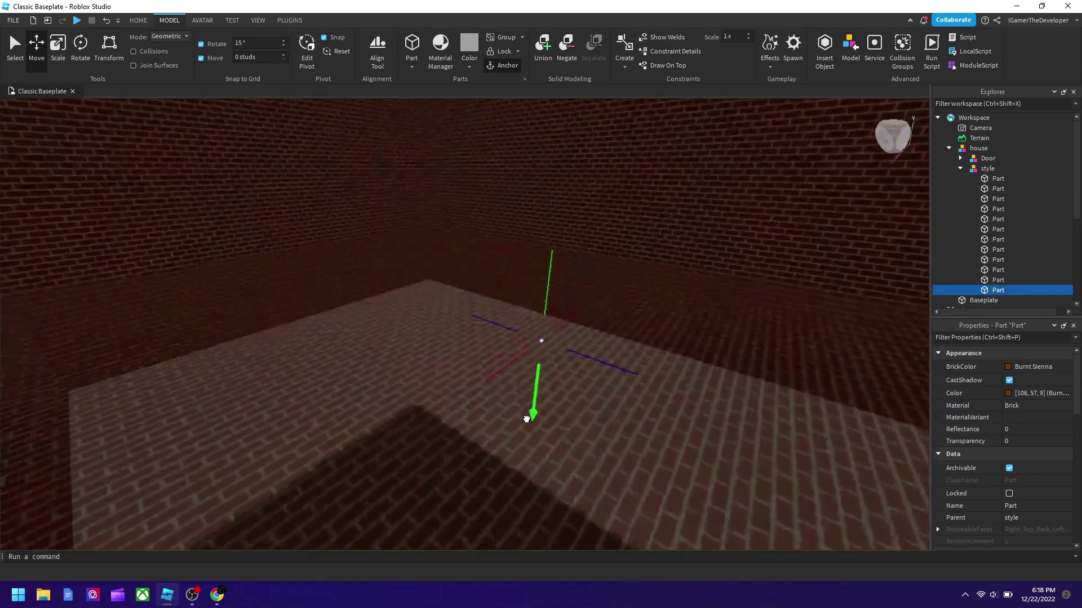
{"action": "left_click_drag", "start_coordinate": [526, 418], "coordinate": [523, 459]}
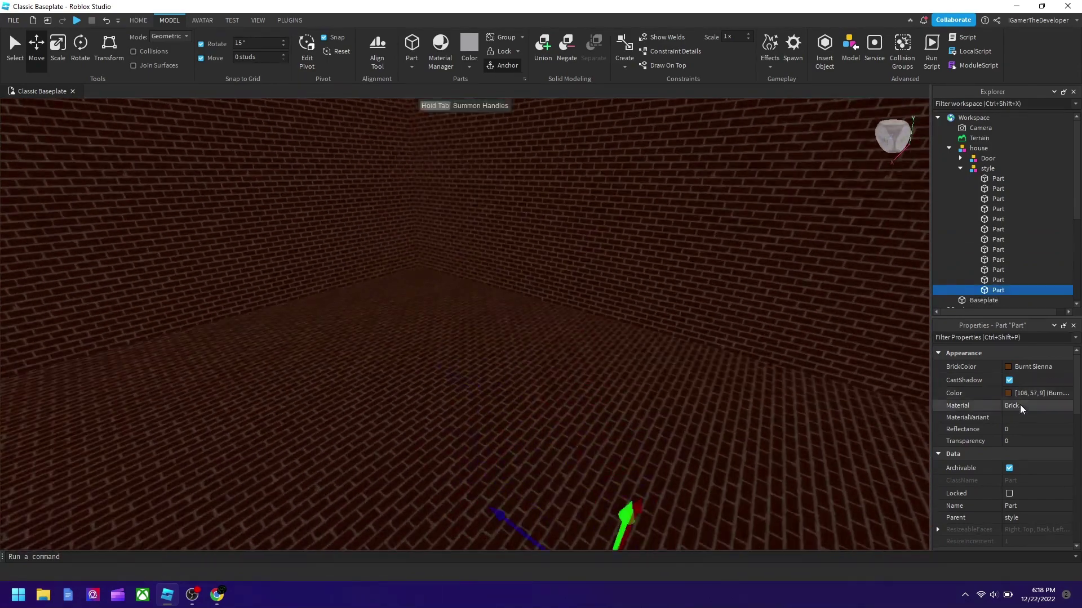
Step: Set the room floor's material to Granite, its BrickColor to Dark stone grey and its reflectance to 0.2
{"action": "left_click", "coordinate": [1030, 451]}
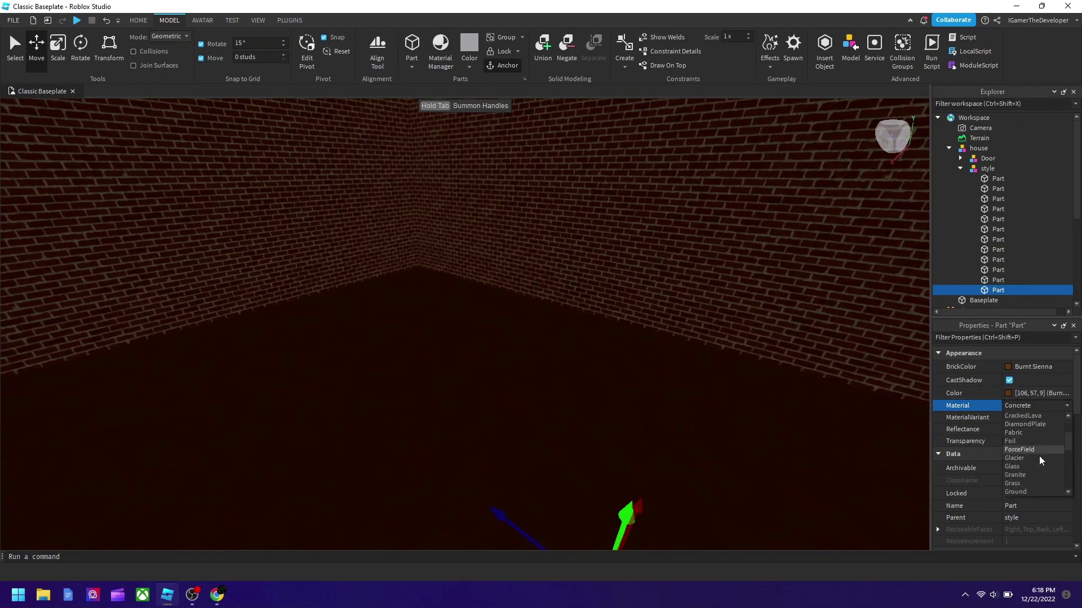
{"action": "left_click", "coordinate": [1032, 473]}
{"action": "right_click_drag", "start_coordinate": [519, 410], "coordinate": [619, 411]}
{"action": "left_click", "coordinate": [1022, 368]}
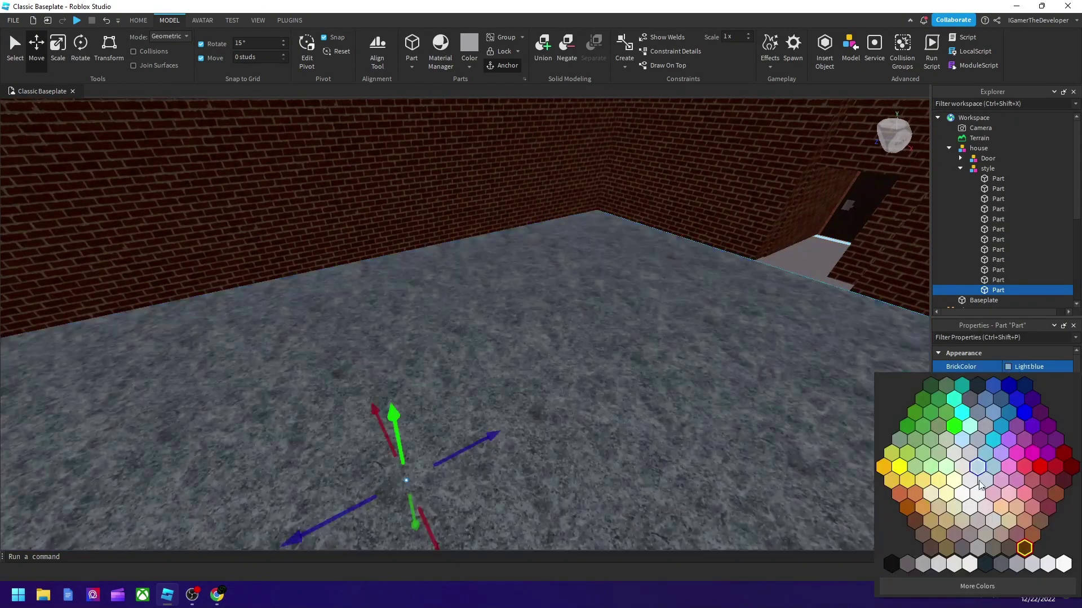
{"action": "left_click", "coordinate": [908, 567]}
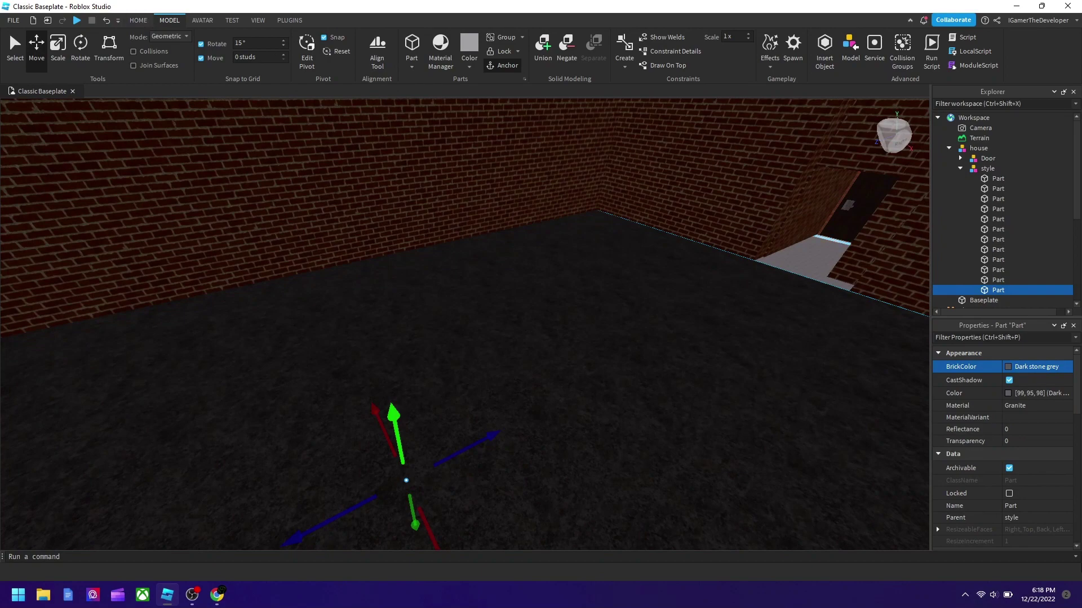
{"action": "type", "text": "0.2"}
{"action": "key", "text": "Return"}
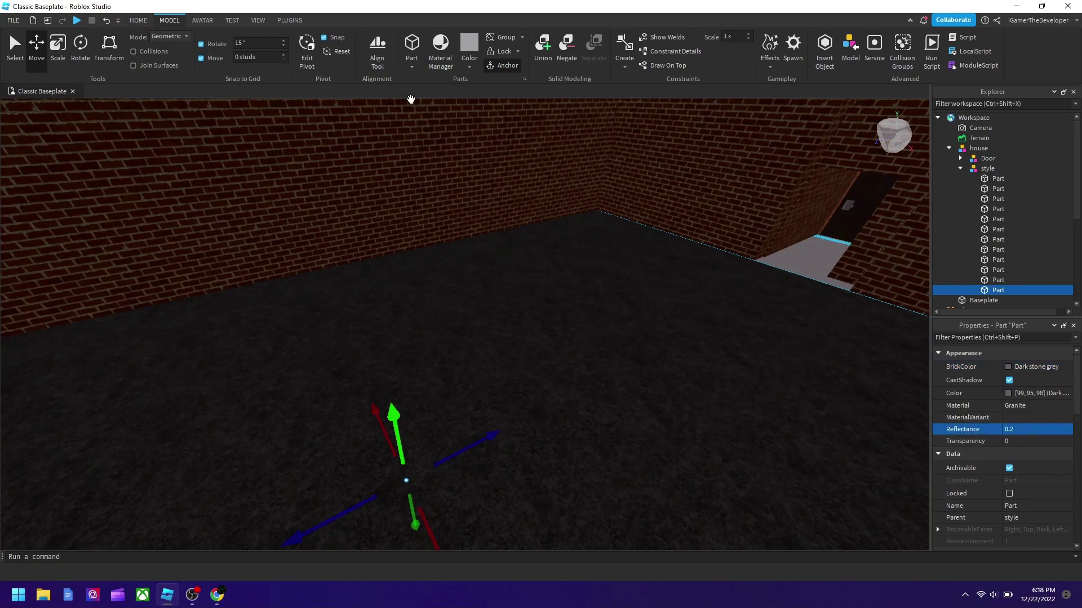
Step: Duplicate the granite floor and scale the copy down towards the entrance hallway
{"action": "left_click", "coordinate": [138, 23]}
{"action": "left_click", "coordinate": [134, 65]}
{"action": "right_click_drag", "start_coordinate": [505, 291], "coordinate": [498, 263]}
{"action": "key", "text": "ctrl+d"}
{"action": "right_click_drag", "start_coordinate": [636, 303], "coordinate": [636, 302]}
{"action": "scroll", "coordinate": [636, 302], "scroll_direction": "down", "scroll_amount": 3}
{"action": "scroll", "coordinate": [636, 303], "scroll_direction": "down", "scroll_amount": 4}
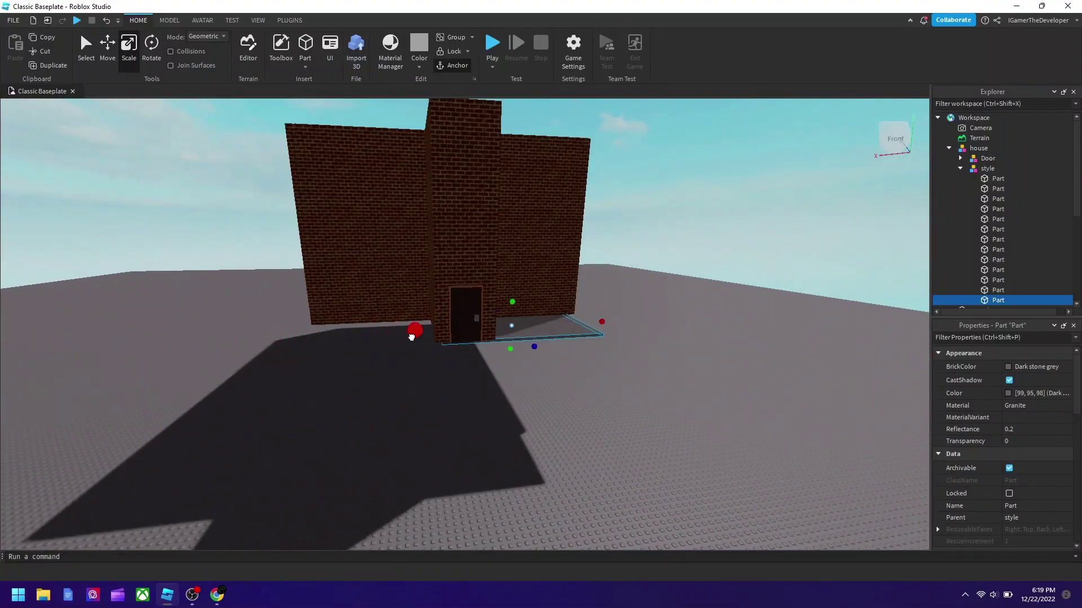
Step: Scale the copied floor's sides and front edge to fit the hallway up to the door
{"action": "key", "text": "w"}
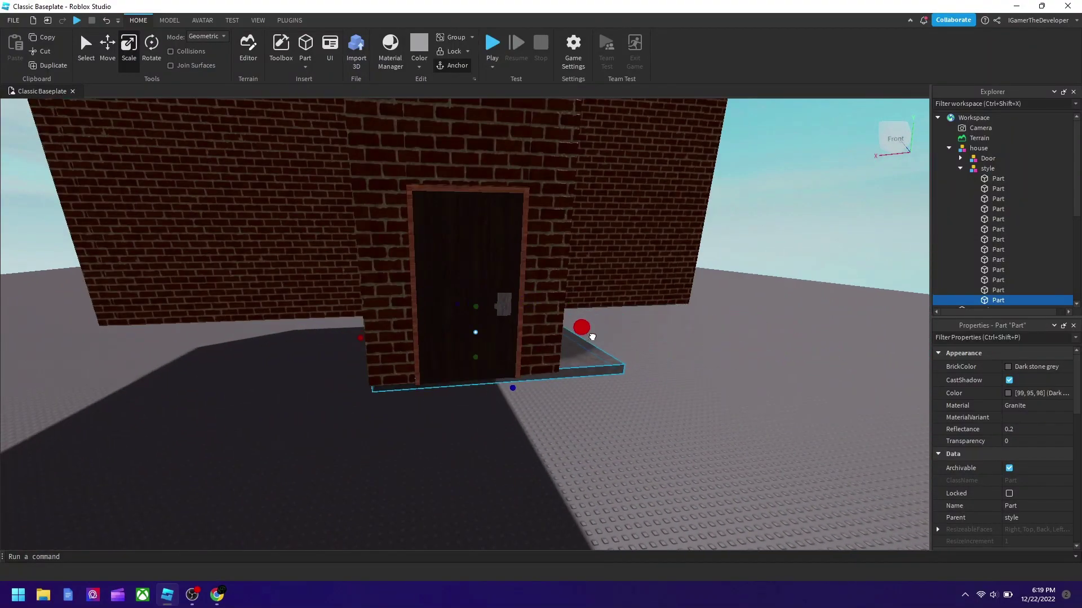
{"action": "right_click_drag", "start_coordinate": [550, 342], "coordinate": [550, 342]}
{"action": "key", "text": "w"}
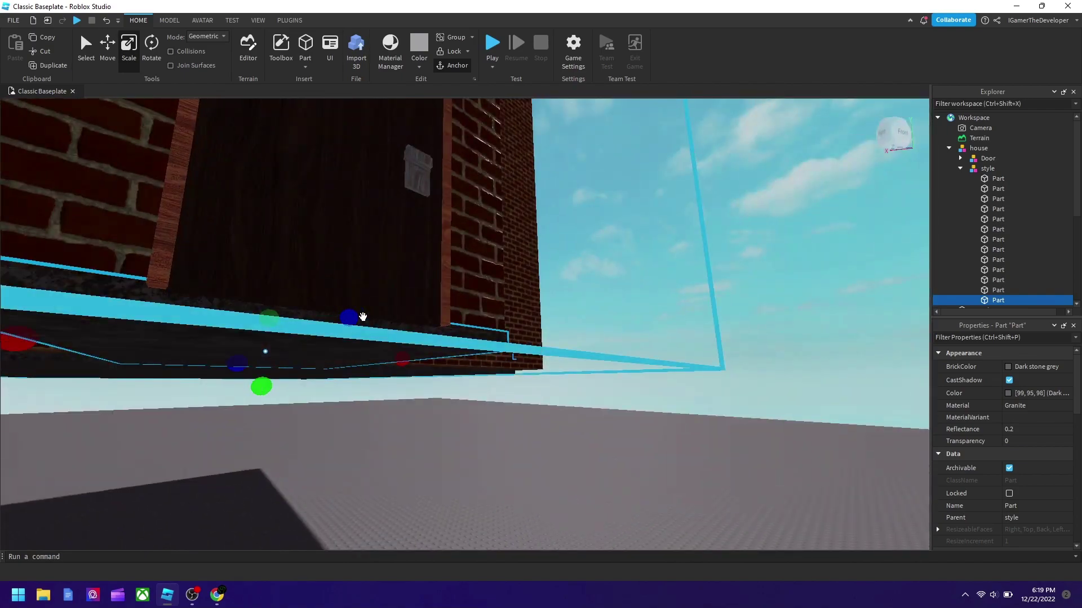
{"action": "key", "text": "w"}
{"action": "right_click_drag", "start_coordinate": [363, 317], "coordinate": [390, 316]}
{"action": "key", "text": "s"}
{"action": "key", "text": "s"}
{"action": "left_click", "coordinate": [633, 502]}
{"action": "key", "text": "w"}
{"action": "right_click_drag", "start_coordinate": [663, 490], "coordinate": [664, 490]}
{"action": "key", "text": "w"}
{"action": "left_click", "coordinate": [414, 351]}
Step: Scale the Door model up slightly and adjust its fit in the hallway entrance
{"action": "left_click", "coordinate": [986, 159]}
{"action": "right_click_drag", "start_coordinate": [479, 178], "coordinate": [479, 178]}
{"action": "key", "text": "s"}
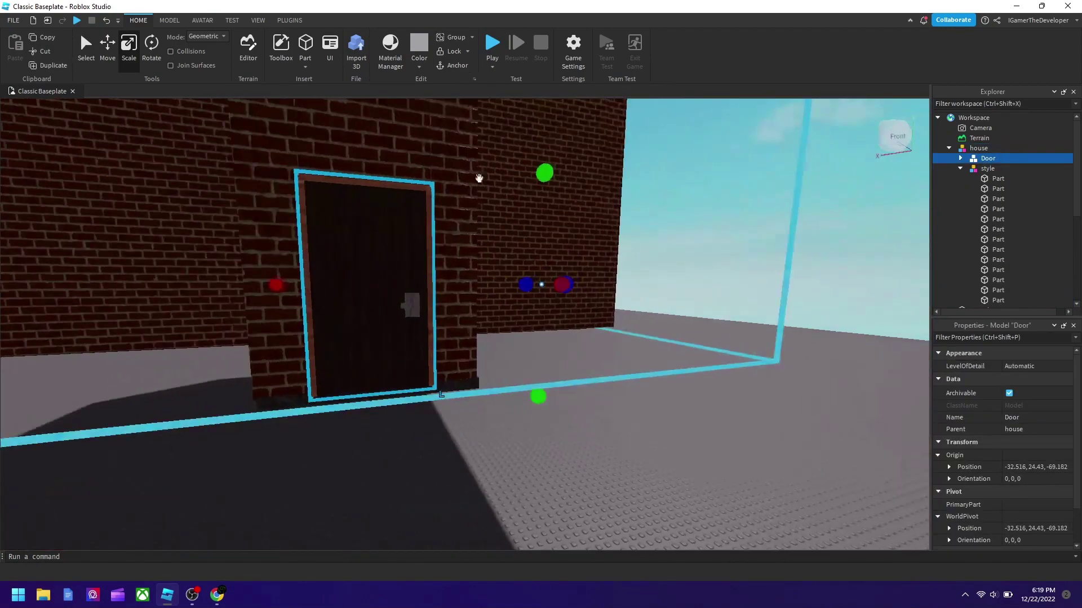
{"action": "left_click_drag", "start_coordinate": [545, 180], "coordinate": [546, 175]}
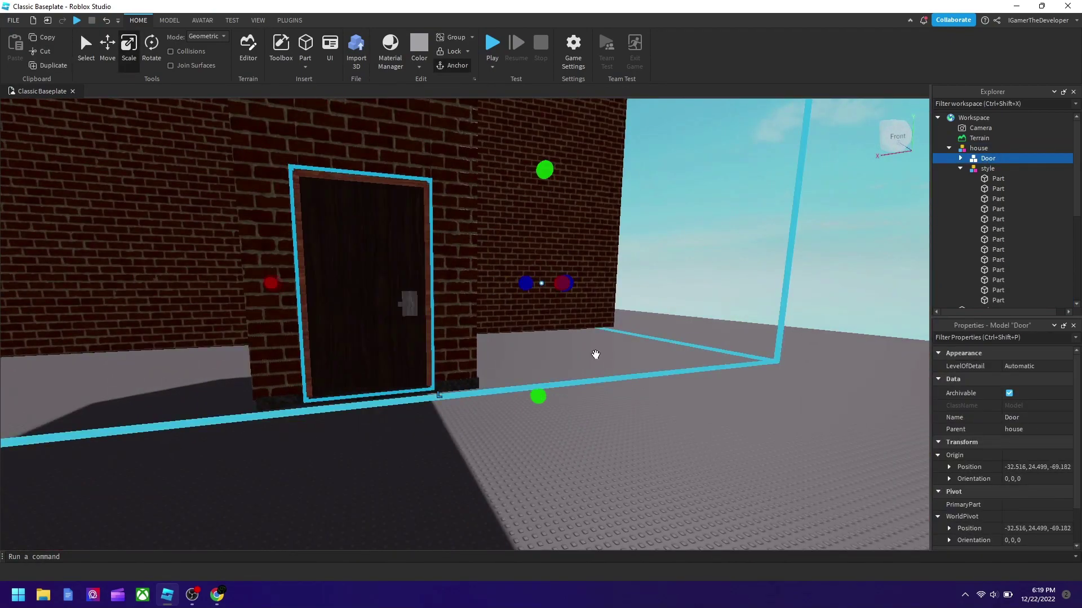
{"action": "left_click", "coordinate": [603, 449]}
{"action": "key", "text": "w"}
{"action": "right_click_drag", "start_coordinate": [603, 449], "coordinate": [603, 450]}
{"action": "left_click", "coordinate": [983, 159]}
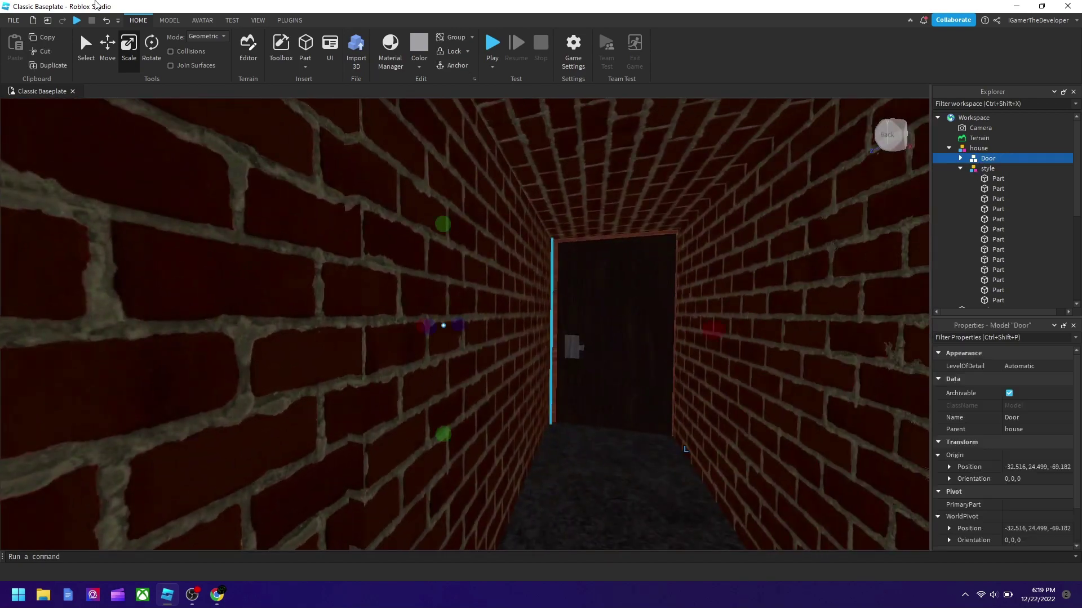
{"action": "left_click_drag", "start_coordinate": [408, 322], "coordinate": [361, 326]}
Step: Select the whole house model and lower it onto the baseplate
{"action": "right_click_drag", "start_coordinate": [646, 457], "coordinate": [646, 457]}
{"action": "scroll", "coordinate": [646, 394], "scroll_direction": "down", "scroll_amount": 5}
{"action": "scroll", "coordinate": [644, 328], "scroll_direction": "up", "scroll_amount": 4}
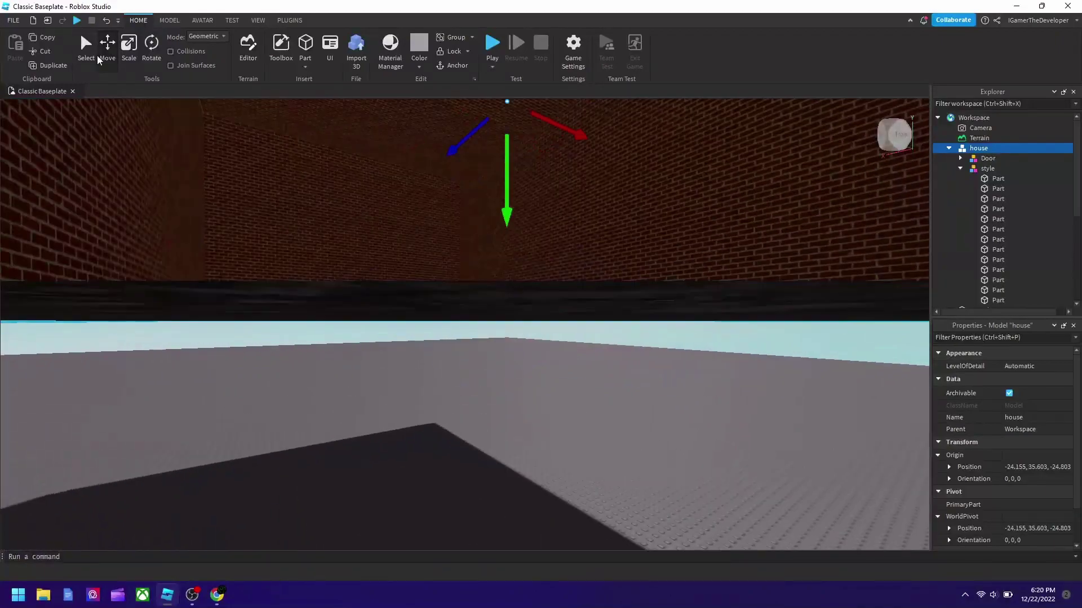
{"action": "left_click", "coordinate": [93, 57]}
{"action": "scroll", "coordinate": [556, 412], "scroll_direction": "down", "scroll_amount": 4}
{"action": "left_click_drag", "start_coordinate": [537, 324], "coordinate": [495, 327]}
{"action": "scroll", "coordinate": [495, 327], "scroll_direction": "up", "scroll_amount": 4}
{"action": "scroll", "coordinate": [496, 324], "scroll_direction": "down", "scroll_amount": 5}
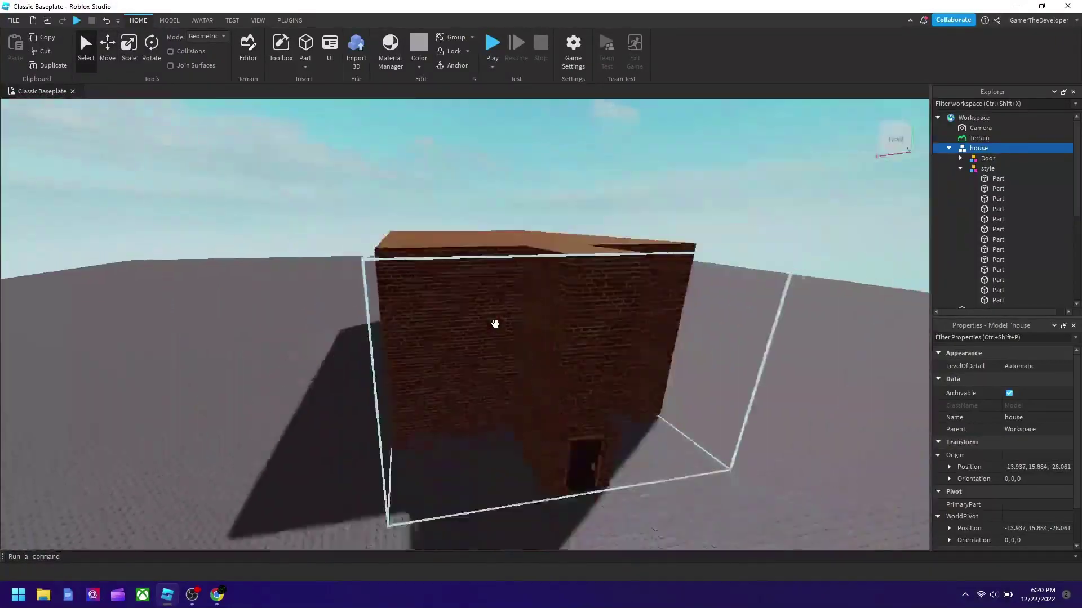
{"action": "right_click_drag", "start_coordinate": [495, 325], "coordinate": [496, 324]}
{"action": "scroll", "coordinate": [495, 325], "scroll_direction": "up", "scroll_amount": 4}
{"action": "scroll", "coordinate": [495, 324], "scroll_direction": "up", "scroll_amount": 4}
Step: Insert a cylinder part, hang it vertically from the room's ceiling and lengthen it into a lamp rod
{"action": "key", "text": "s"}
{"action": "left_click", "coordinate": [306, 67]}
{"action": "left_click", "coordinate": [322, 128]}
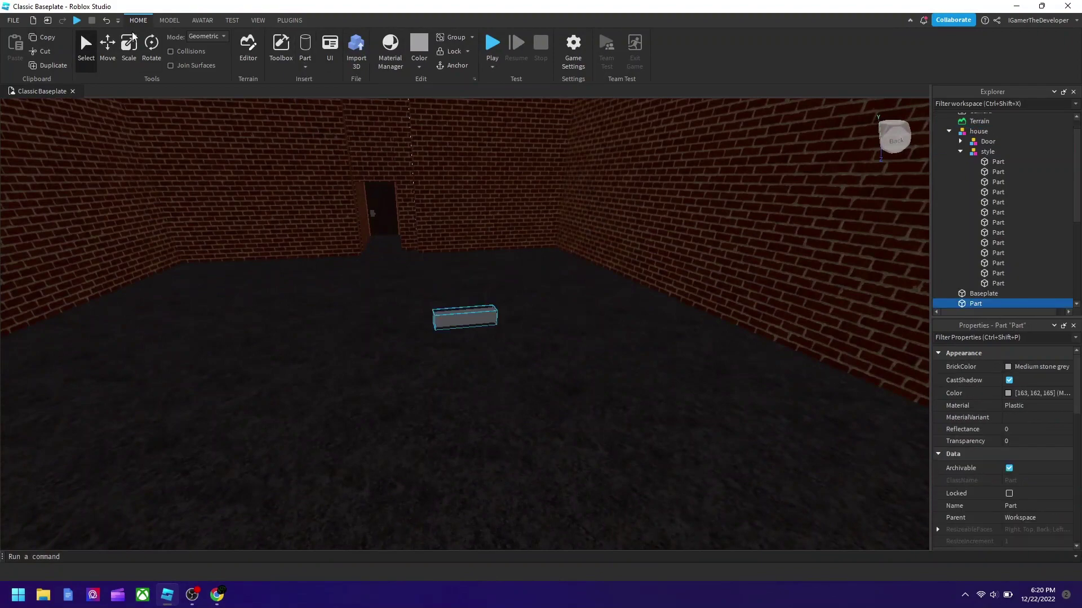
{"action": "left_click_drag", "start_coordinate": [479, 298], "coordinate": [435, 261]}
{"action": "right_click_drag", "start_coordinate": [473, 265], "coordinate": [434, 261]}
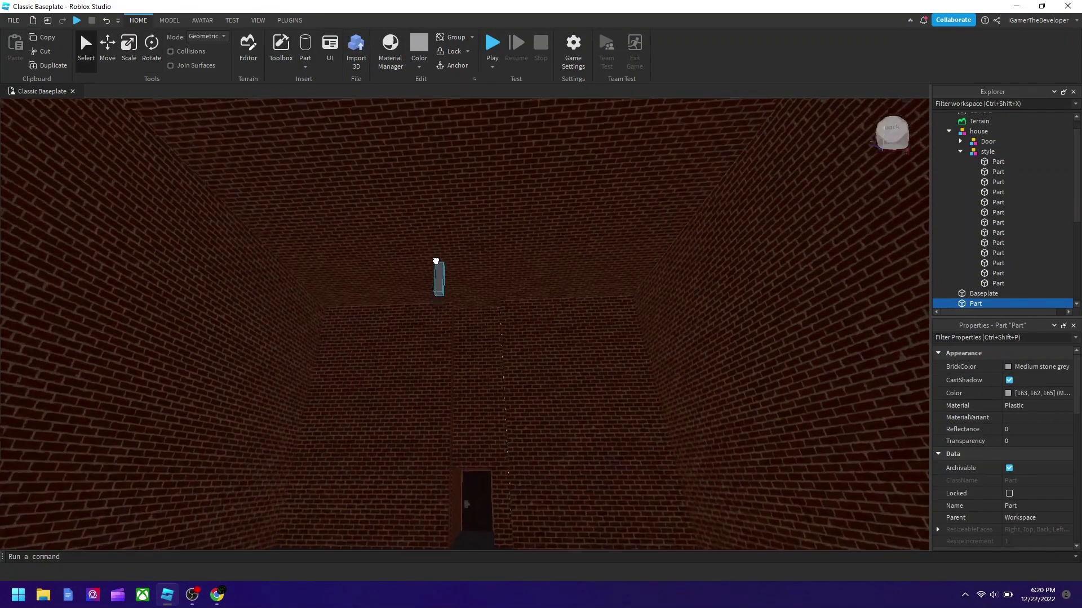
{"action": "left_click_drag", "start_coordinate": [434, 261], "coordinate": [382, 283]}
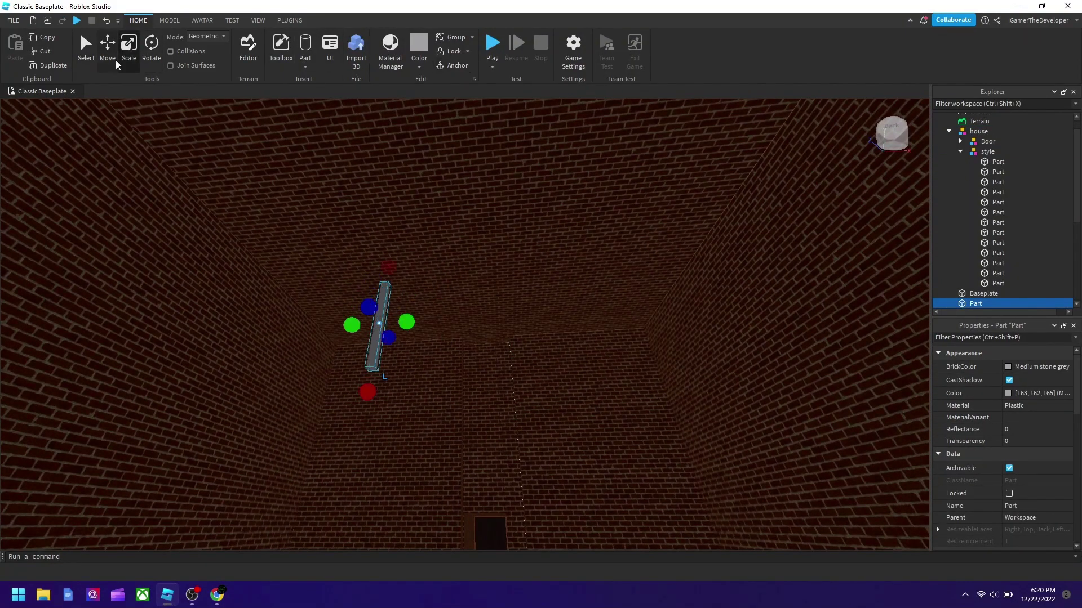
Step: Insert a sphere part, move it below the hanging cylinder and resize it as a lamp bulb
{"action": "right_click_drag", "start_coordinate": [280, 149], "coordinate": [298, 92]}
{"action": "key", "text": "w"}
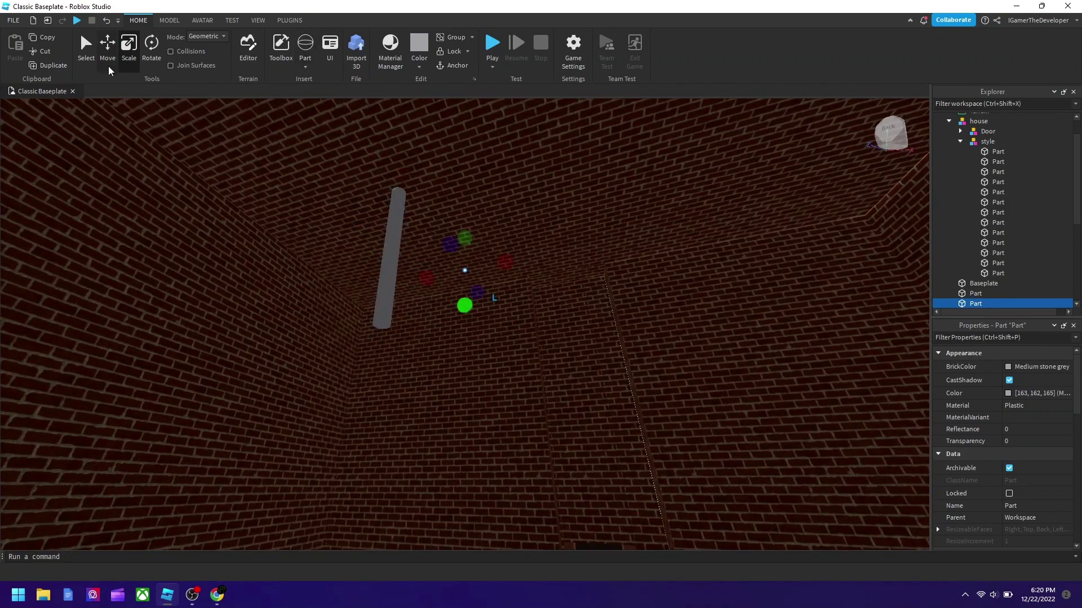
{"action": "left_click_drag", "start_coordinate": [461, 359], "coordinate": [460, 469]}
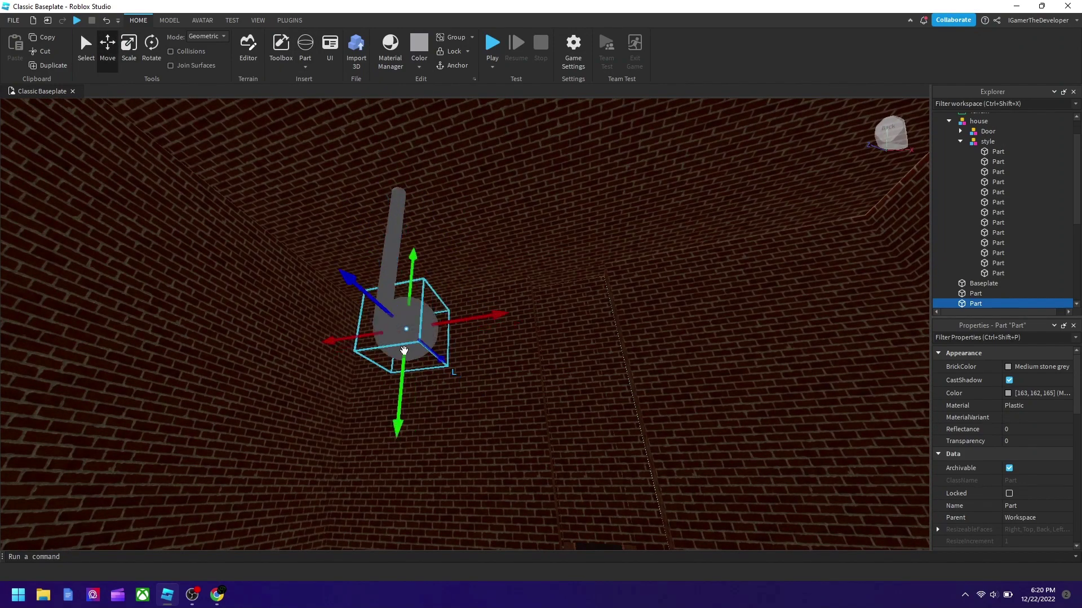
{"action": "left_click_drag", "start_coordinate": [404, 350], "coordinate": [401, 387]}
{"action": "right_click_drag", "start_coordinate": [404, 351], "coordinate": [401, 386]}
{"action": "left_click_drag", "start_coordinate": [401, 387], "coordinate": [441, 386]}
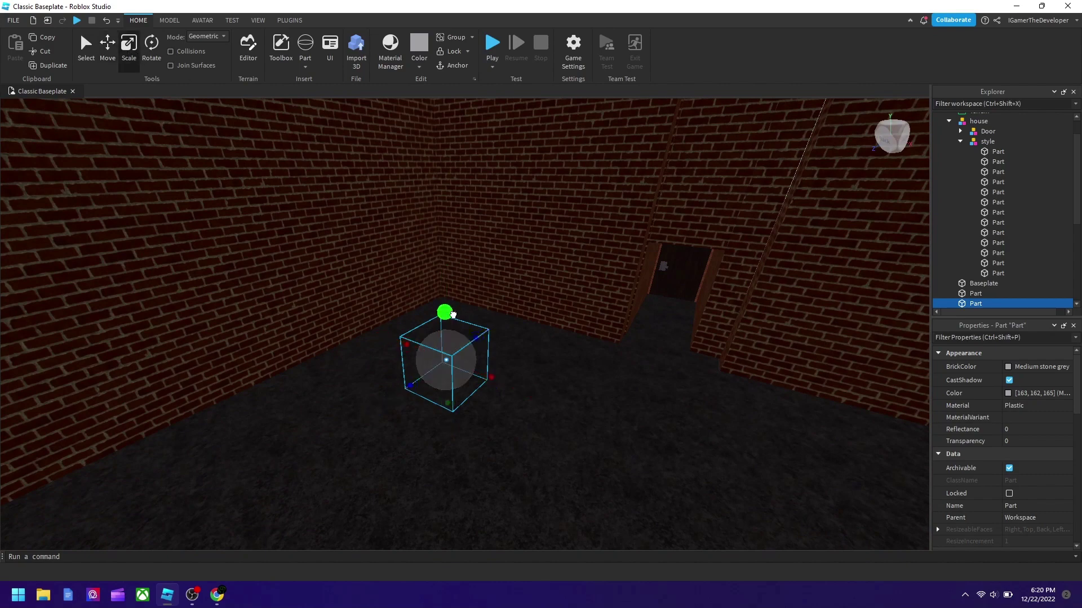
Step: Set the sphere's BrickColor to Deep orange and its material to Neon
{"action": "left_click", "coordinate": [1008, 367]}
{"action": "left_click", "coordinate": [885, 463]}
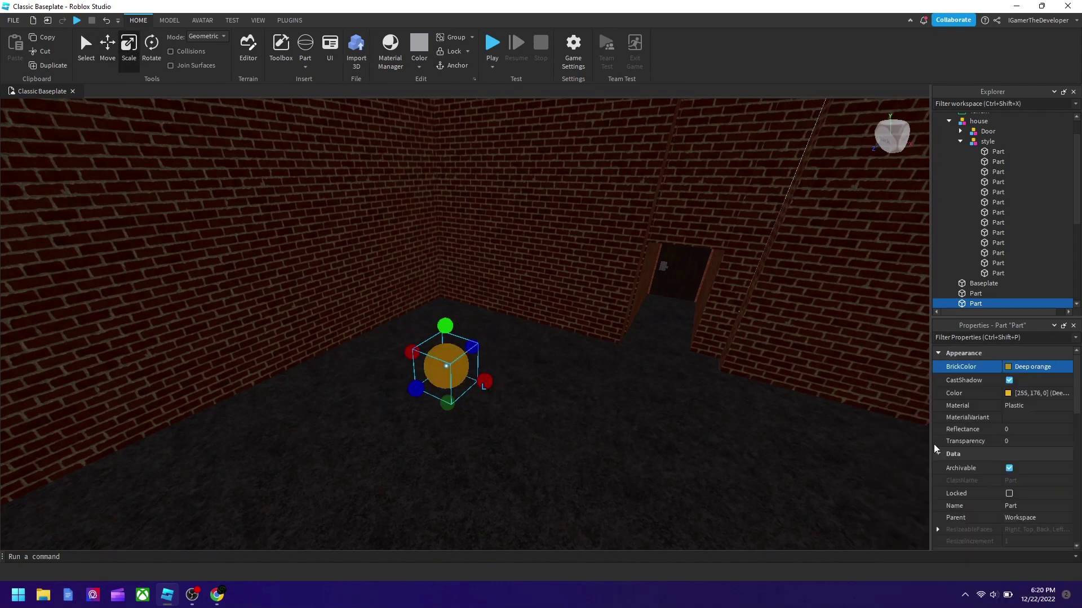
{"action": "left_click", "coordinate": [1037, 406]}
{"action": "left_click", "coordinate": [1014, 466]}
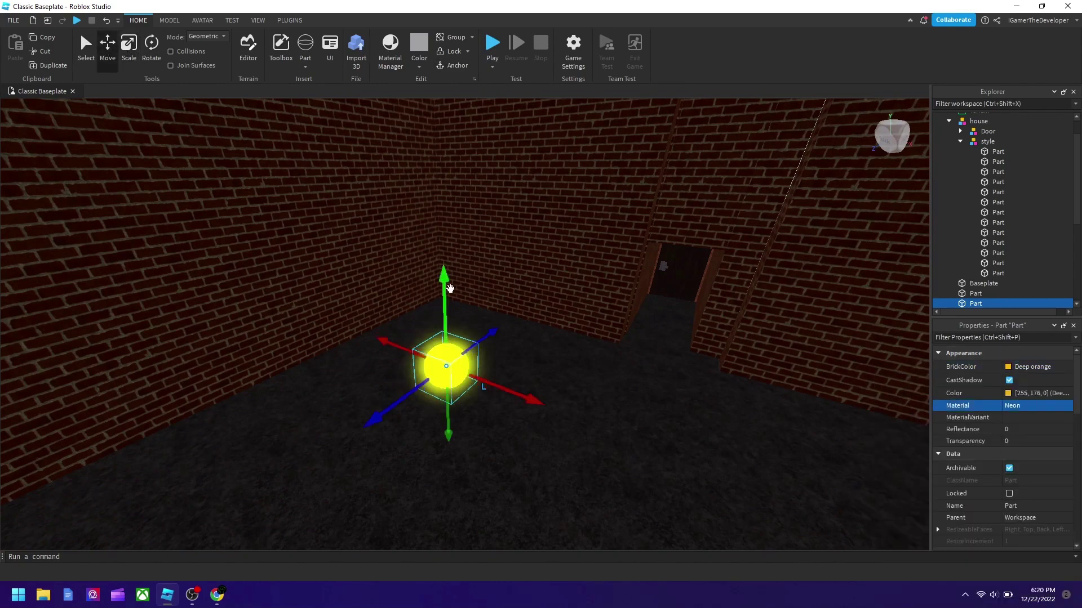
Step: Move the neon sphere up and align it with the lower end of the hanging cylinder
{"action": "right_click_drag", "start_coordinate": [450, 288], "coordinate": [490, 379]}
{"action": "left_click_drag", "start_coordinate": [535, 462], "coordinate": [504, 465]}
{"action": "right_click_drag", "start_coordinate": [503, 464], "coordinate": [488, 370]}
{"action": "scroll", "coordinate": [488, 370], "scroll_direction": "down", "scroll_amount": 3}
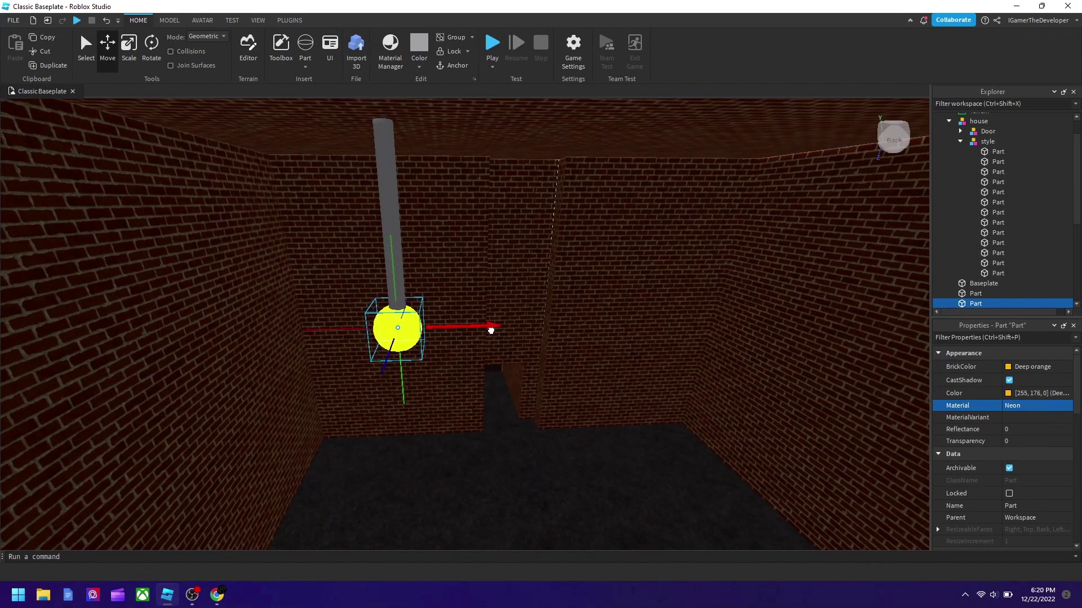
Step: Select the hanging cylinder and the neon sphere together and anchor them
{"action": "left_click", "coordinate": [987, 293], "text": "ctrl"}
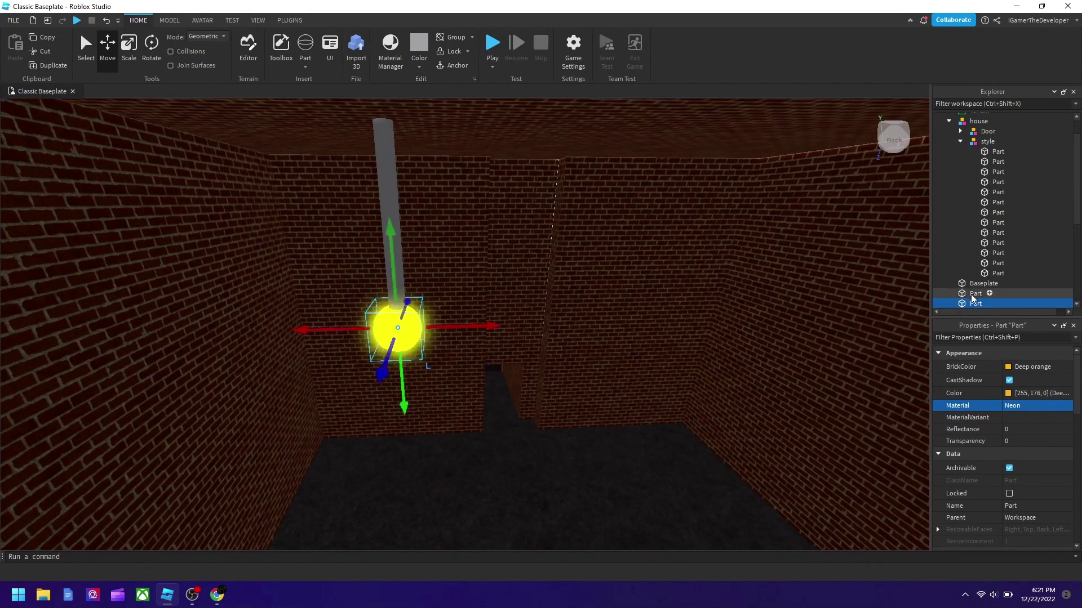
{"action": "left_click", "coordinate": [996, 266]}
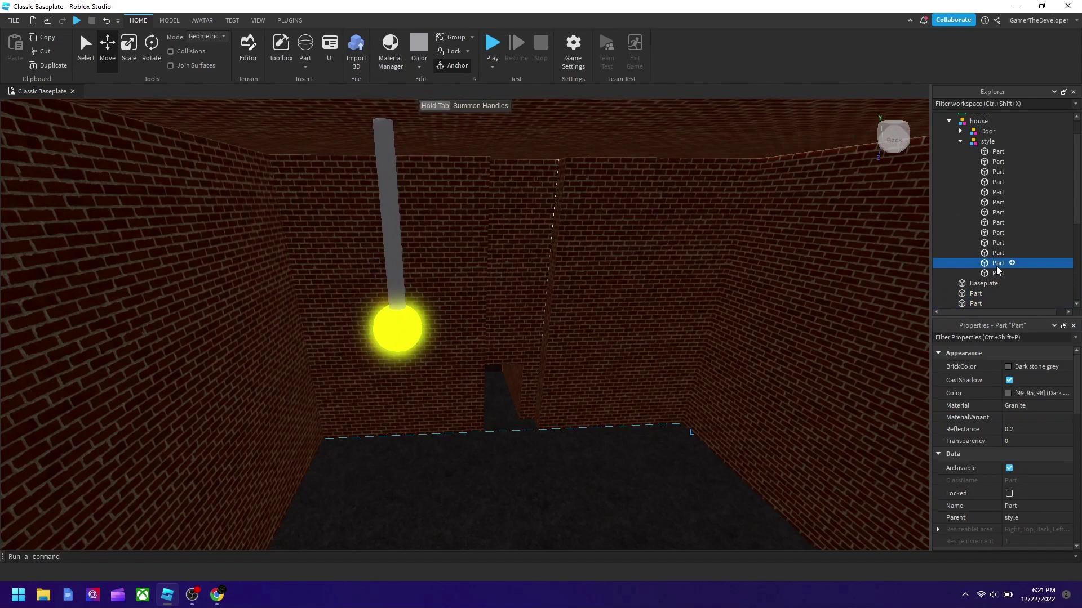
{"action": "left_click", "coordinate": [986, 151], "text": "shift"}
{"action": "left_click", "coordinate": [415, 326]}
{"action": "left_click", "coordinate": [385, 194], "text": "ctrl"}
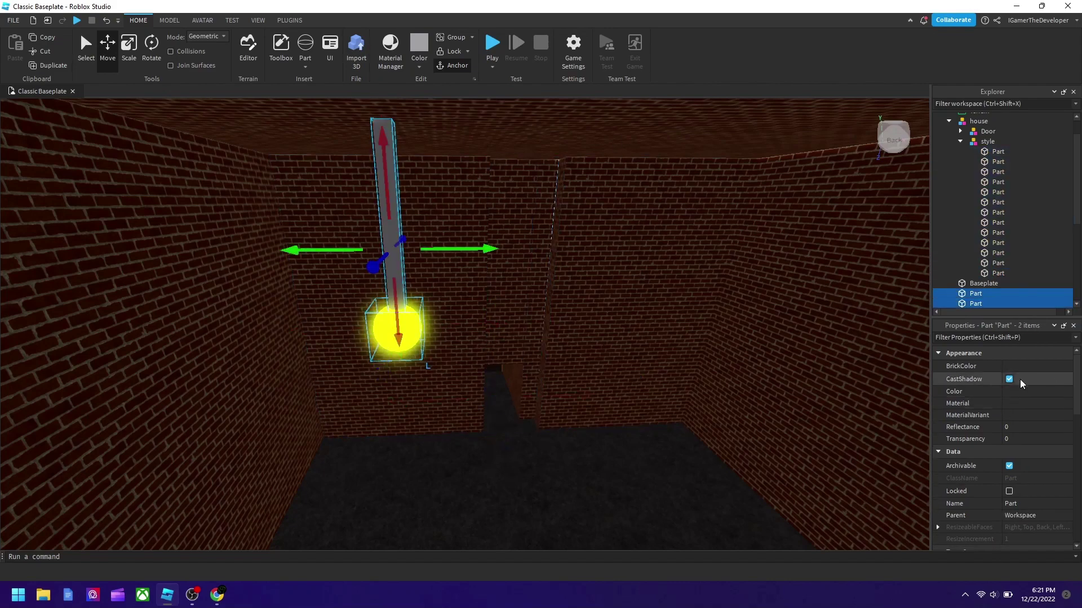
Step: Try a PointLight inside the neon sphere and delete it
{"action": "left_click", "coordinate": [961, 304]}
{"action": "left_click", "coordinate": [988, 303]}
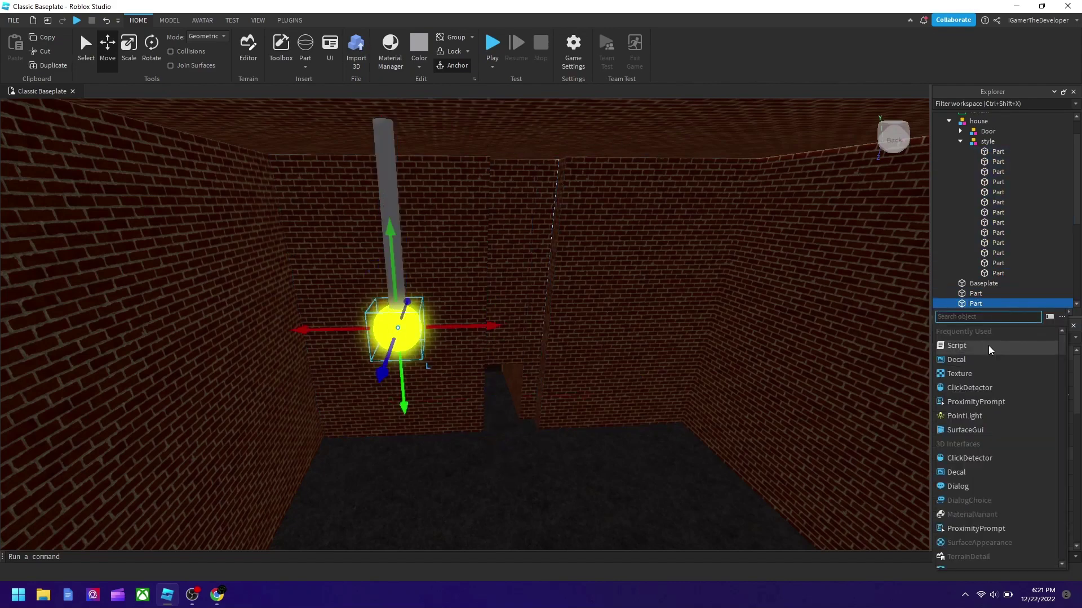
{"action": "left_click", "coordinate": [986, 347]}
{"action": "scroll", "coordinate": [998, 250], "scroll_direction": "down", "scroll_amount": 2}
{"action": "left_click", "coordinate": [988, 260]}
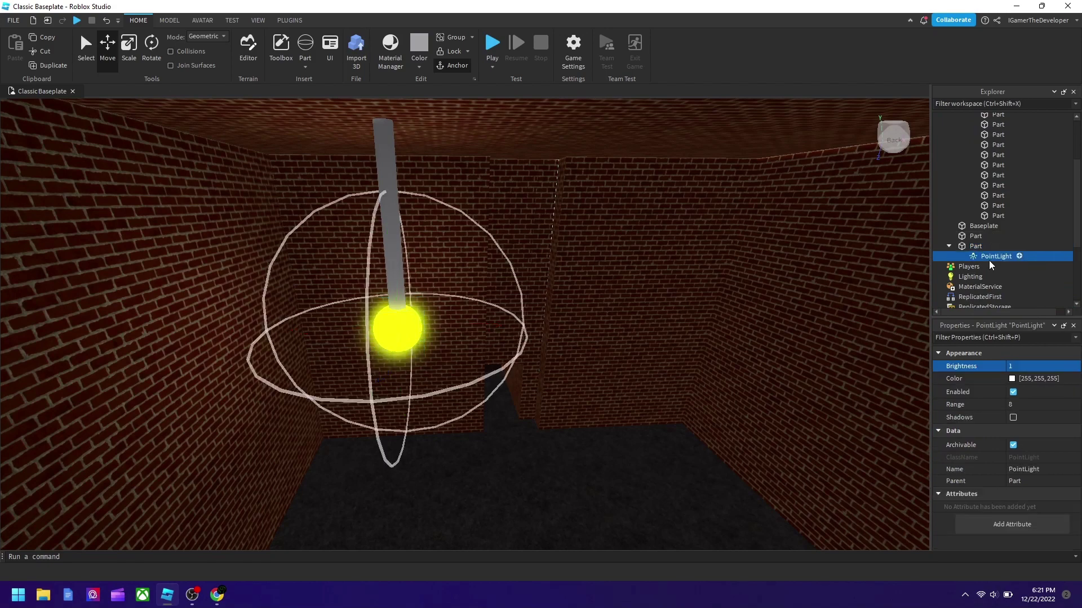
{"action": "key", "text": "Delete"}
Step: Add a SpotLight to the neon sphere
{"action": "left_click", "coordinate": [987, 246]}
{"action": "type", "text": "sp"}
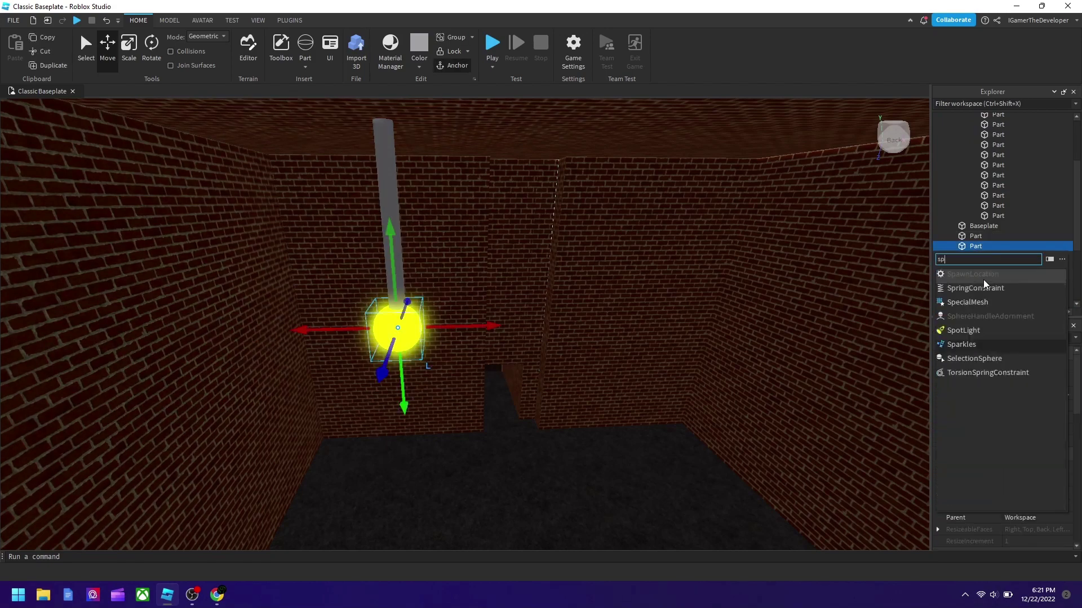
{"action": "left_click", "coordinate": [963, 332]}
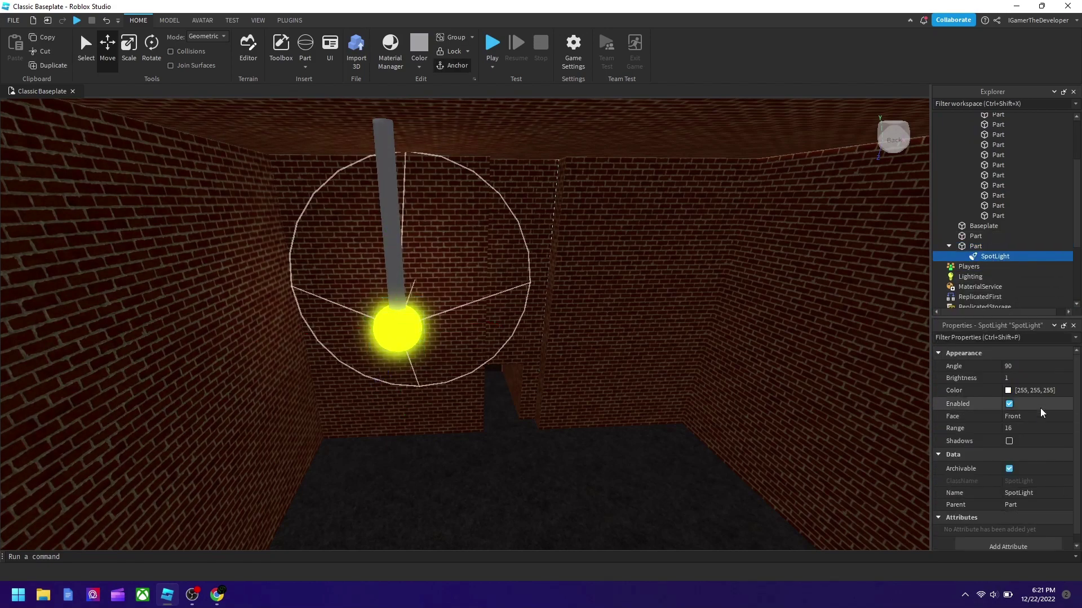
Step: Set the SpotLight's range to 50 and its brightness to 15
{"action": "left_click", "coordinate": [1017, 378]}
{"action": "key", "text": "BackSpace"}
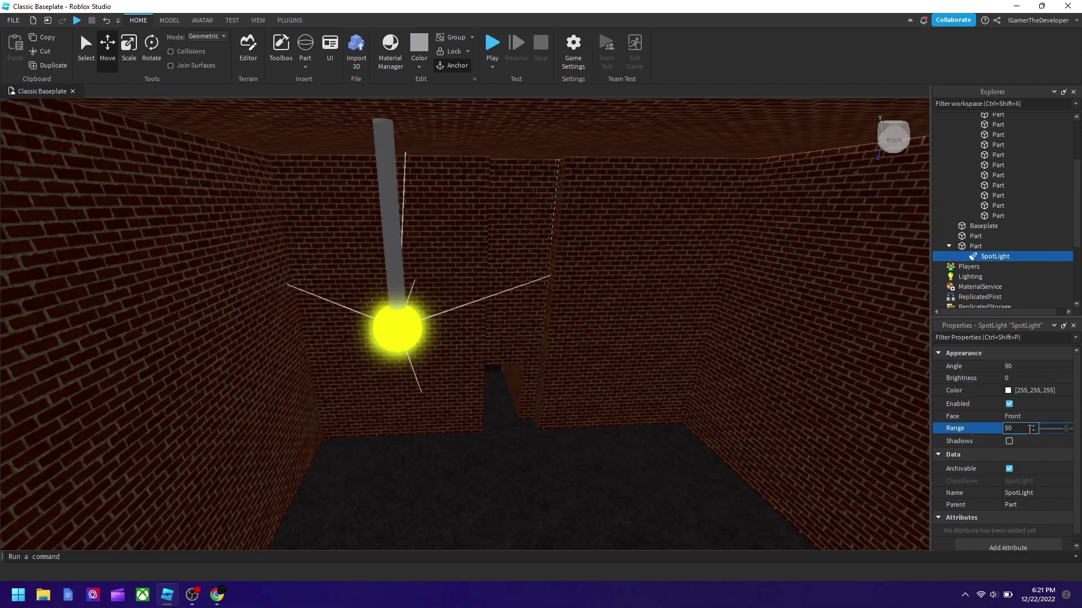
{"action": "left_click", "coordinate": [1033, 382]}
{"action": "type", "text": "15"}
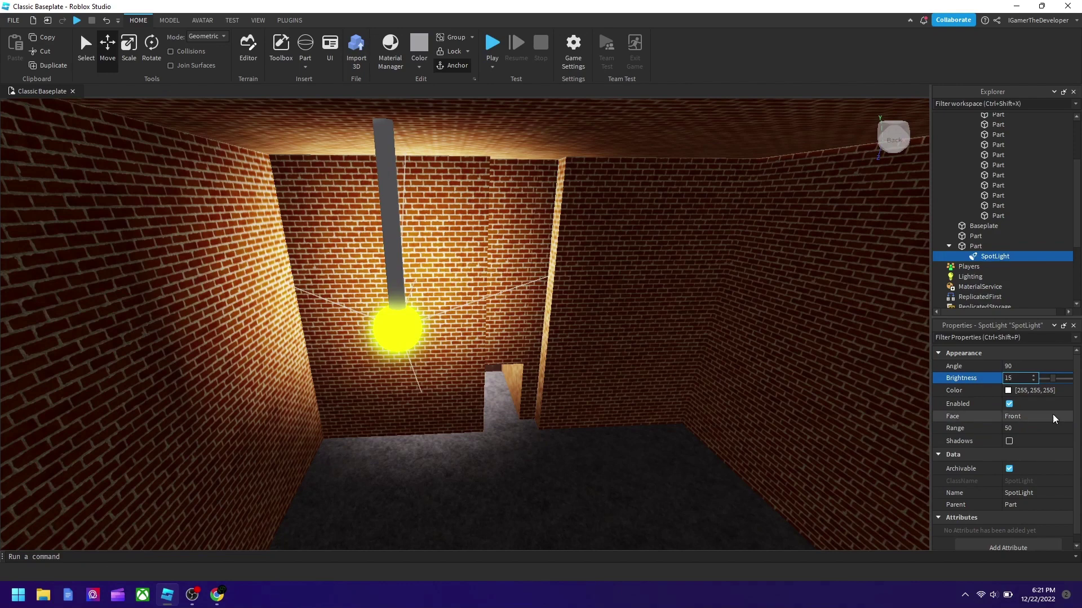
Step: Set the SpotLight's face to Bottom after trying Top
{"action": "left_click", "coordinate": [1023, 418]}
{"action": "left_click", "coordinate": [1040, 466]}
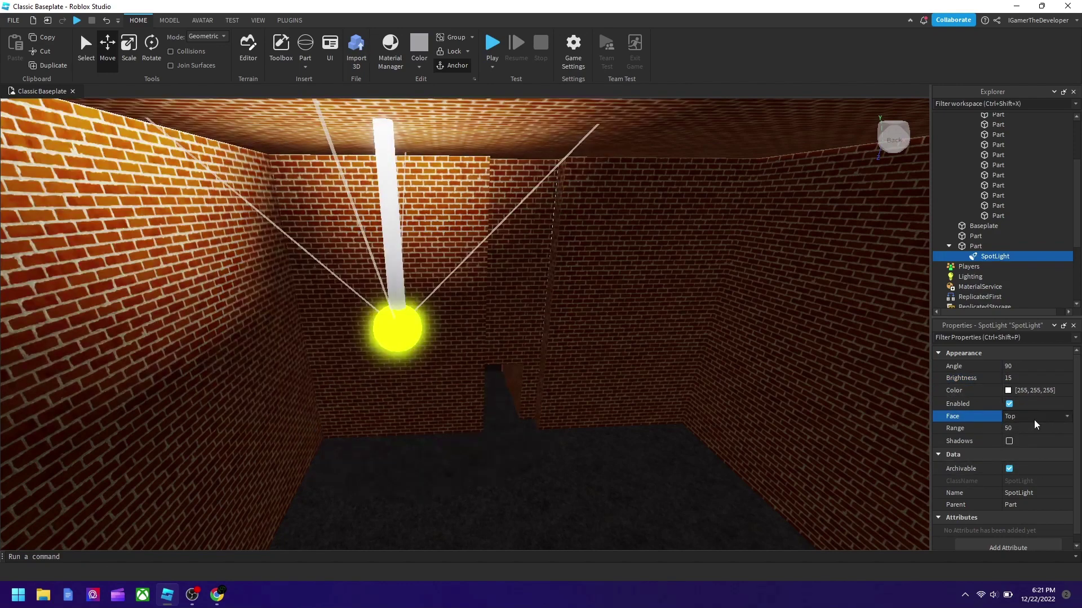
{"action": "left_click", "coordinate": [1033, 420]}
{"action": "left_click", "coordinate": [1032, 438]}
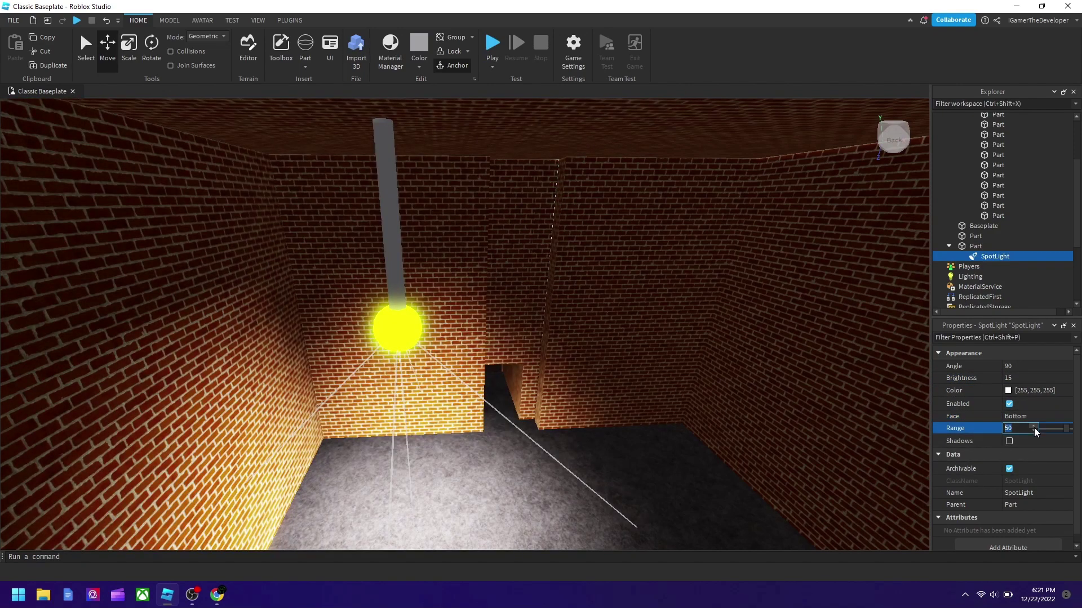
Step: Set the SpotLight's range to 30 and its brightness to 3
{"action": "type", "text": "30"}
{"action": "key", "text": "Return"}
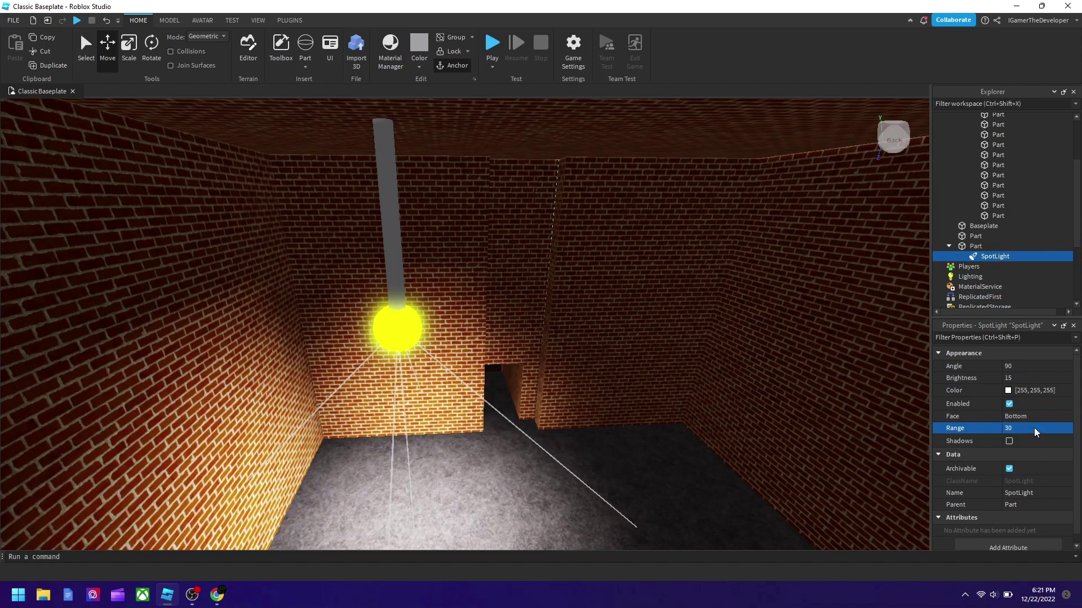
{"action": "left_click", "coordinate": [1015, 376]}
{"action": "type", "text": "3"}
{"action": "key", "text": "Return"}
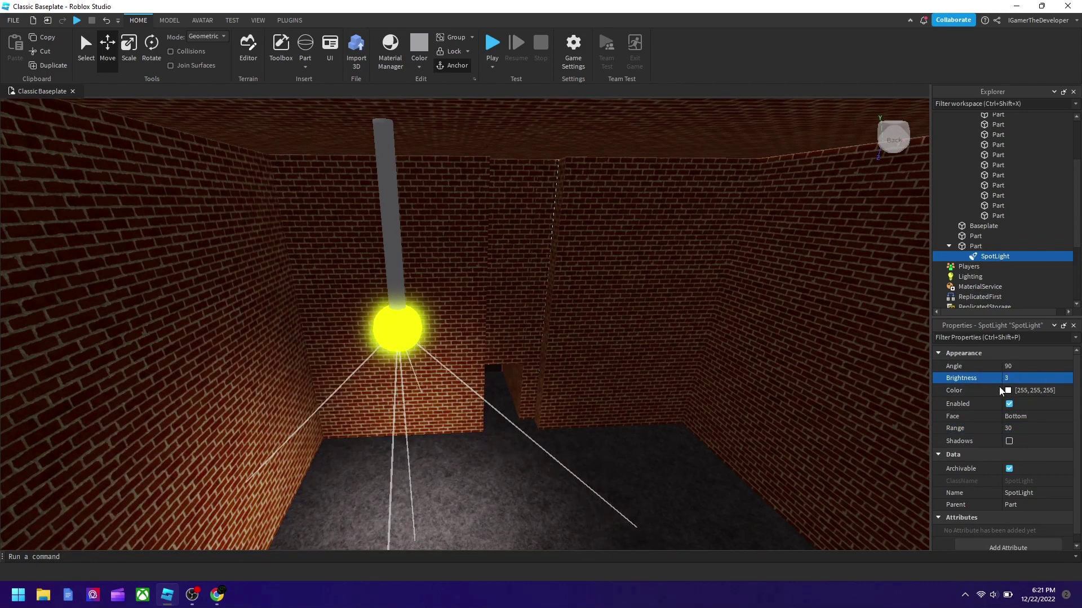
Step: Set the SpotLight's color to orange (255, 170, 0)
{"action": "left_click", "coordinate": [1004, 391]}
{"action": "left_click", "coordinate": [487, 250]}
{"action": "left_click", "coordinate": [615, 394]}
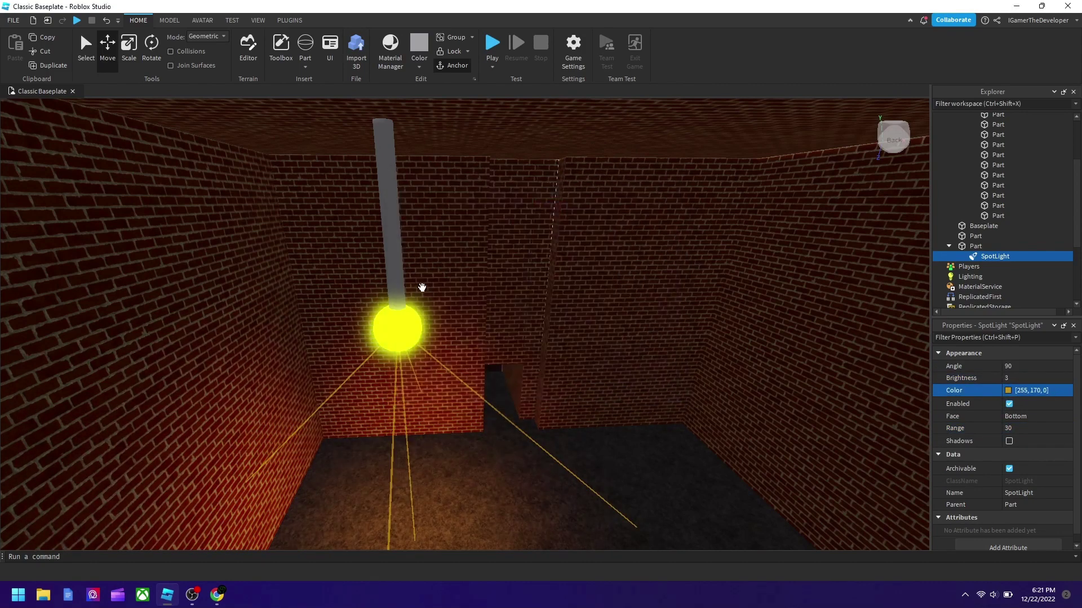
Step: Group the hanging cylinder and the neon sphere into a model named light
{"action": "left_click", "coordinate": [398, 286]}
{"action": "left_click", "coordinate": [394, 341], "text": "ctrl"}
{"action": "key", "text": "ctrl+g"}
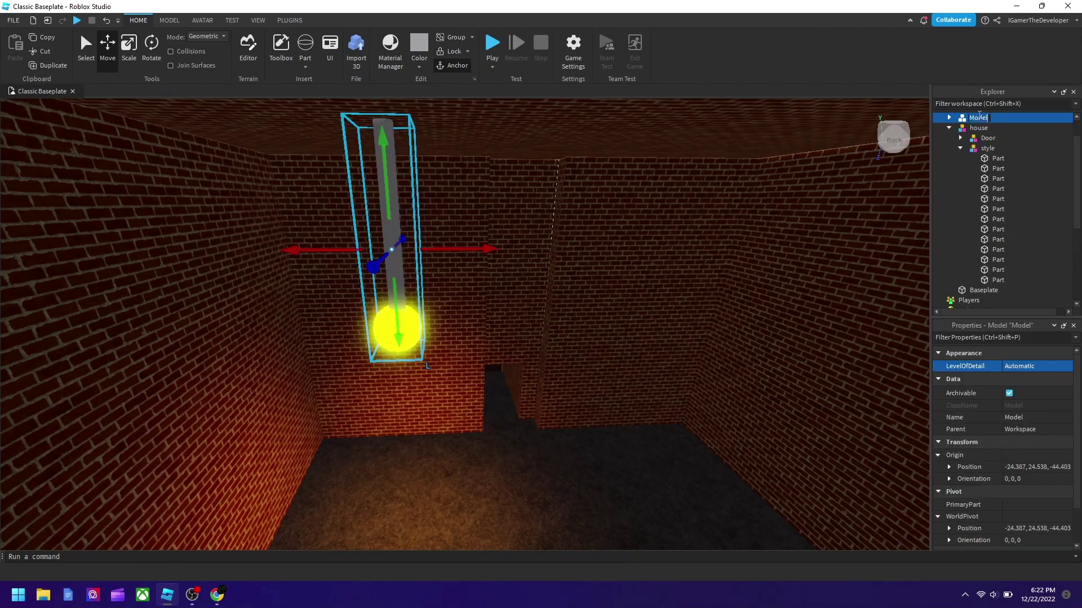
Step: Duplicate the light model and move the copy across the room beside the original
{"action": "key", "text": "ctrl+d"}
{"action": "key", "text": "d"}
{"action": "left_click_drag", "start_coordinate": [460, 252], "coordinate": [614, 276]}
{"action": "right_click_drag", "start_coordinate": [612, 279], "coordinate": [612, 279]}
Step: Select both lamps, duplicate the pair three times and space the copies along the length of the room
{"action": "left_click", "coordinate": [498, 317], "text": "ctrl"}
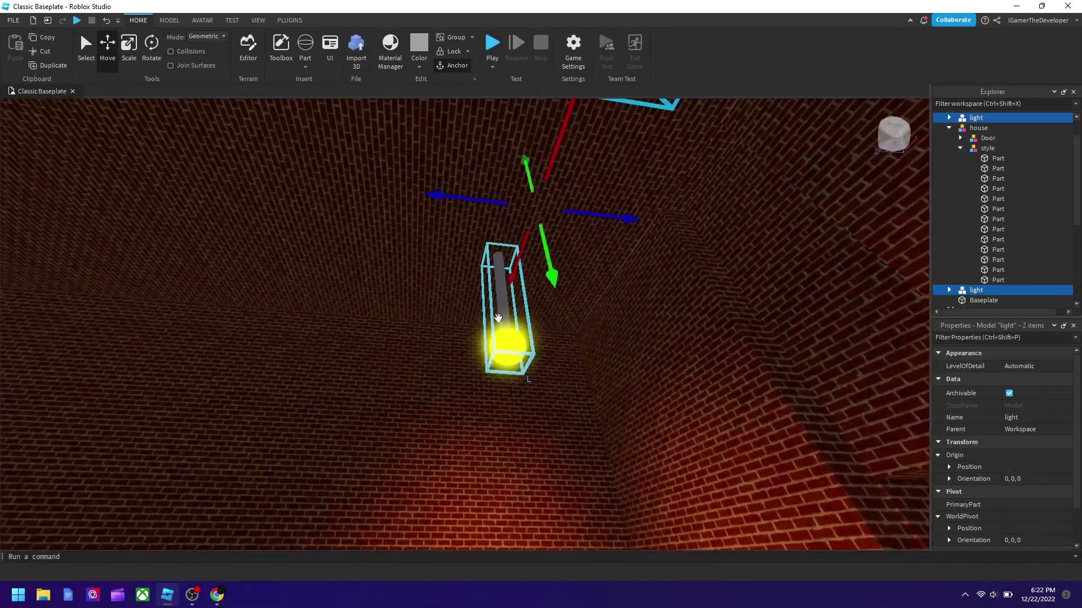
{"action": "right_click_drag", "start_coordinate": [497, 316], "coordinate": [490, 287]}
{"action": "key", "text": "ctrl+d"}
{"action": "key", "text": "a"}
{"action": "left_click_drag", "start_coordinate": [490, 287], "coordinate": [189, 329]}
{"action": "key", "text": "ctrl+d"}
{"action": "key", "text": "a"}
{"action": "key", "text": "ctrl+d"}
{"action": "right_click_drag", "start_coordinate": [581, 318], "coordinate": [583, 361]}
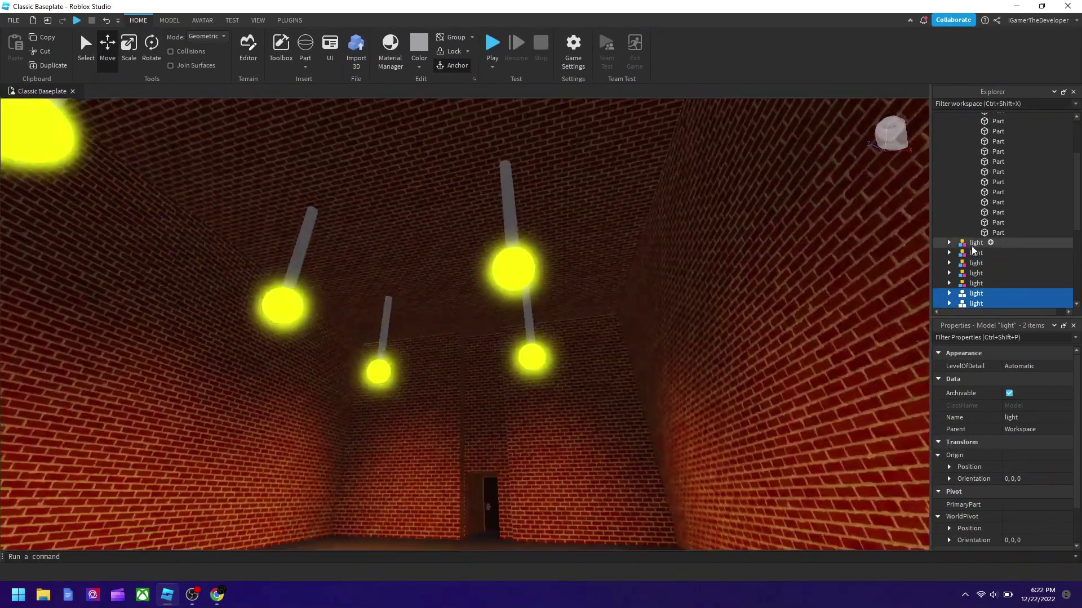
Step: Group all the lamps into a model named lights and move it into the house's style model
{"action": "key", "text": "ctrl+g"}
{"action": "double_click", "coordinate": [976, 118]}
{"action": "type", "text": "lights"}
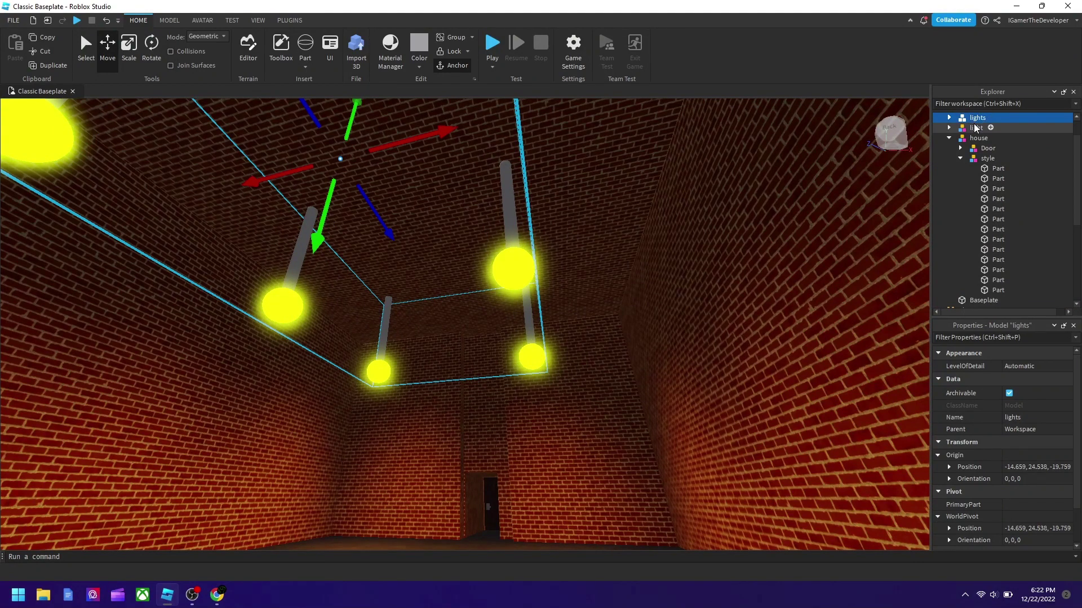
{"action": "left_click_drag", "start_coordinate": [976, 128], "coordinate": [1041, 160]}
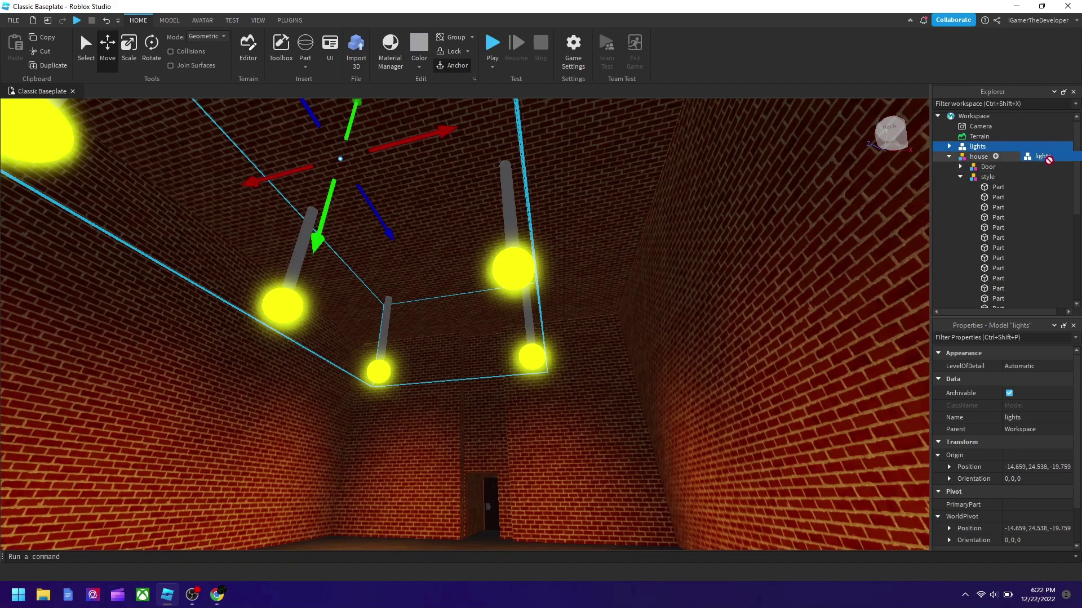
Step: Group all the loose parts inside the style model into a model named walls
{"action": "left_click", "coordinate": [996, 190]}
{"action": "scroll", "coordinate": [997, 225], "scroll_direction": "down", "scroll_amount": 5}
{"action": "left_click", "coordinate": [992, 192], "text": "shift"}
{"action": "key", "text": "ctrl+g"}
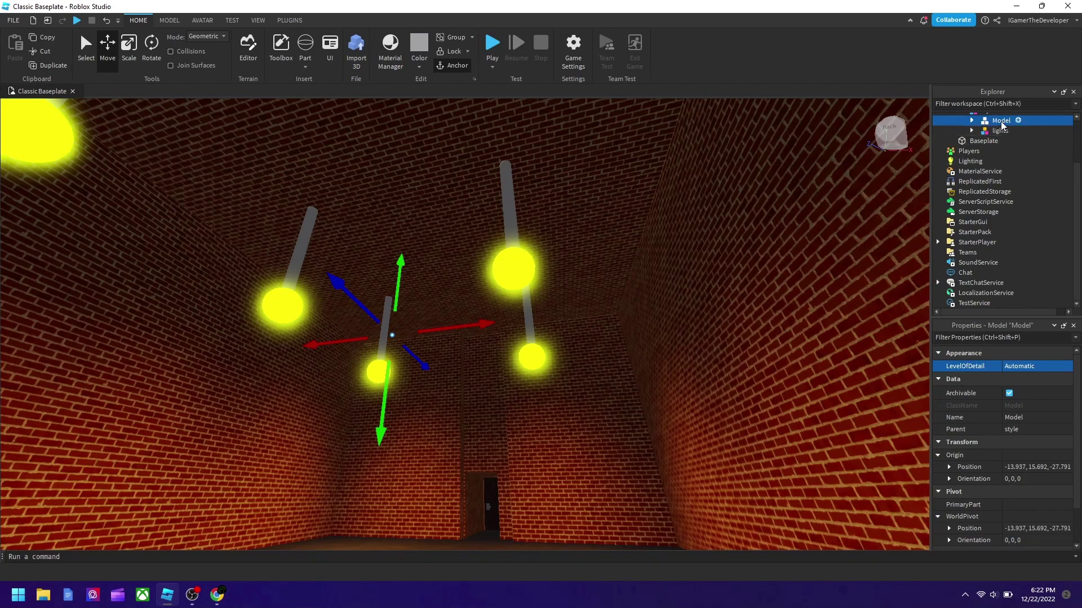
{"action": "left_click", "coordinate": [726, 316]}
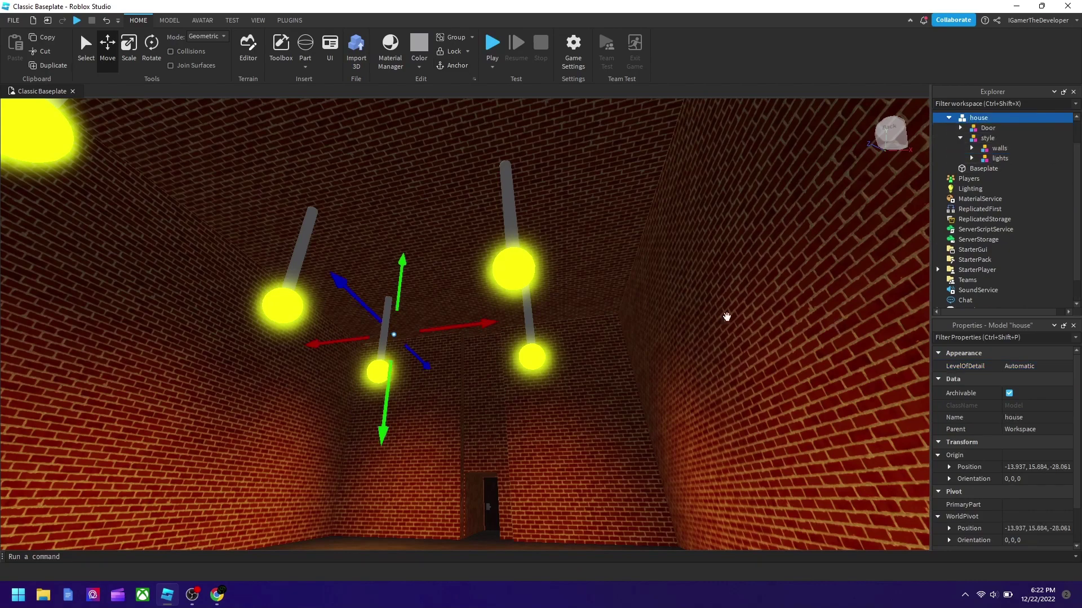
Step: View the finished house from outside and above, run a short Play Here test and stop it
{"action": "left_click", "coordinate": [90, 55]}
{"action": "right_click_drag", "start_coordinate": [607, 295], "coordinate": [607, 295]}
{"action": "scroll", "coordinate": [607, 295], "scroll_direction": "down", "scroll_amount": 5}
{"action": "scroll", "coordinate": [606, 295], "scroll_direction": "up", "scroll_amount": 2}
{"action": "scroll", "coordinate": [607, 295], "scroll_direction": "up", "scroll_amount": 5}
{"action": "scroll", "coordinate": [607, 295], "scroll_direction": "down", "scroll_amount": 5}
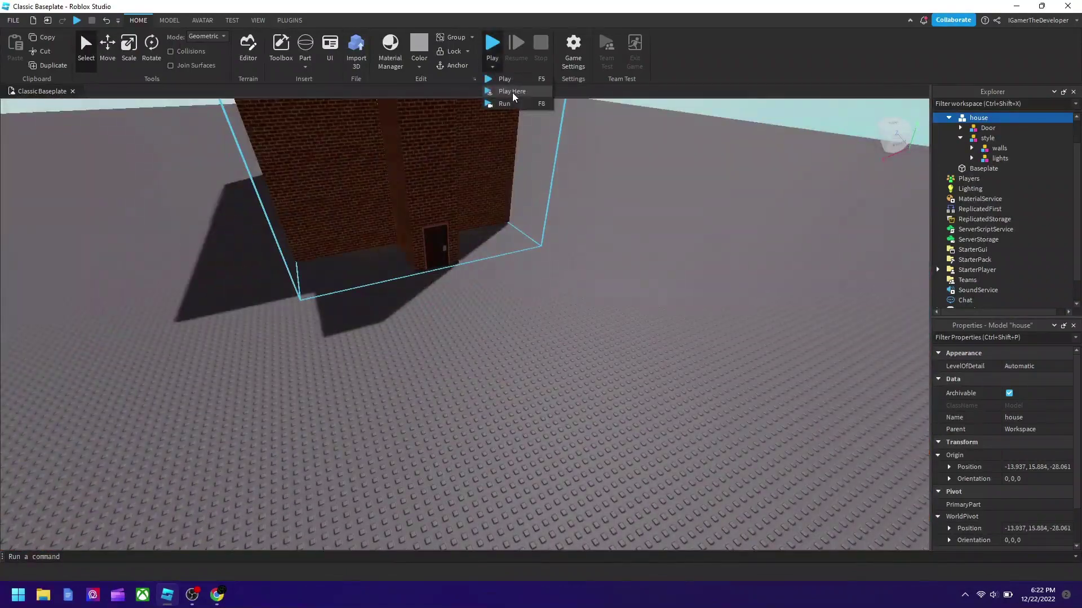
{"action": "right_click_drag", "start_coordinate": [526, 261], "coordinate": [526, 260]}
{"action": "key", "text": "w"}
{"action": "key", "text": "s"}
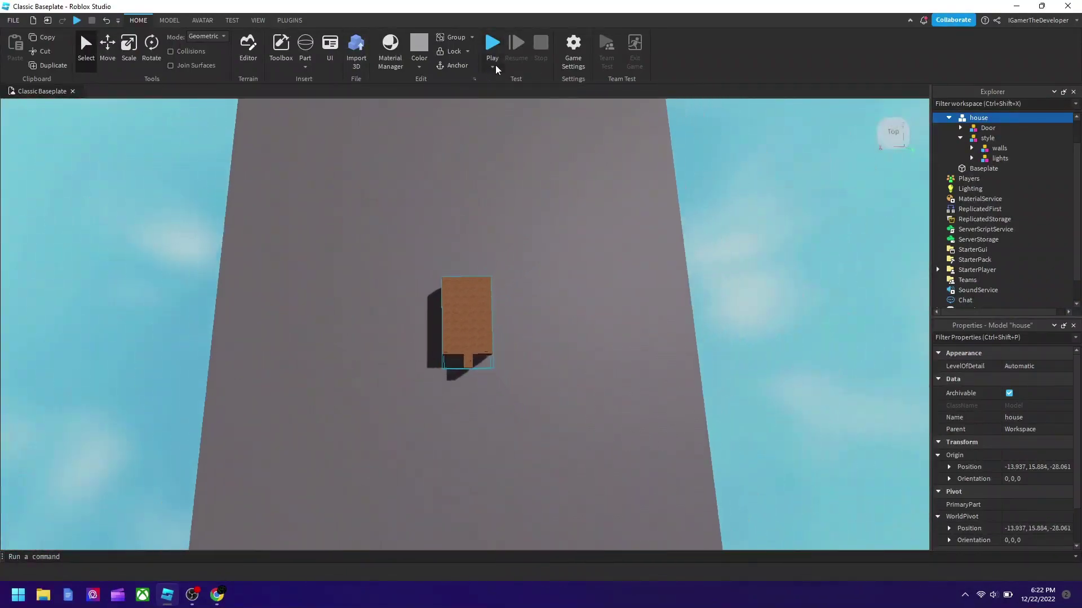
{"action": "left_click", "coordinate": [493, 57]}
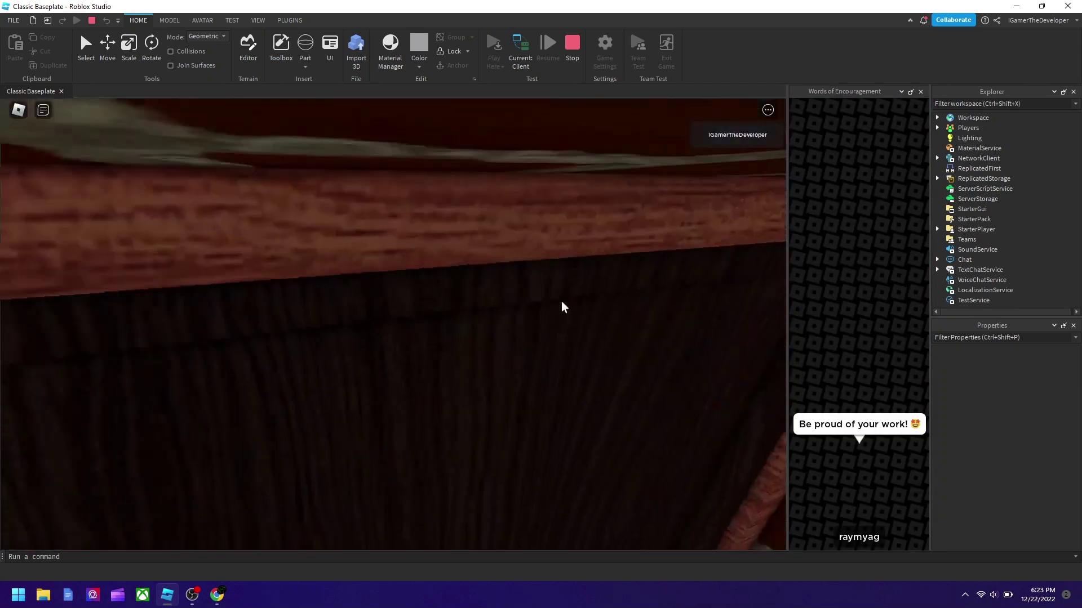
{"action": "key", "text": "s"}
{"action": "left_click", "coordinate": [920, 91]}
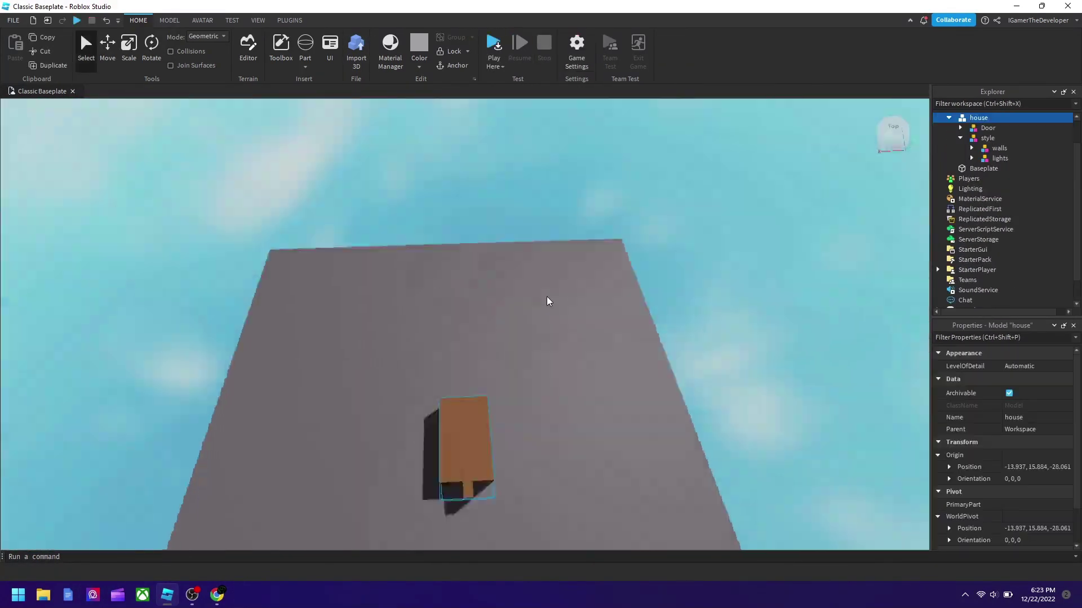
Step: Start another Play Here test on the roof, close the Words of Encouragement window and look over the house's exterior
{"action": "scroll", "coordinate": [546, 300], "scroll_direction": "up", "scroll_amount": 3}
{"action": "left_click", "coordinate": [493, 45]}
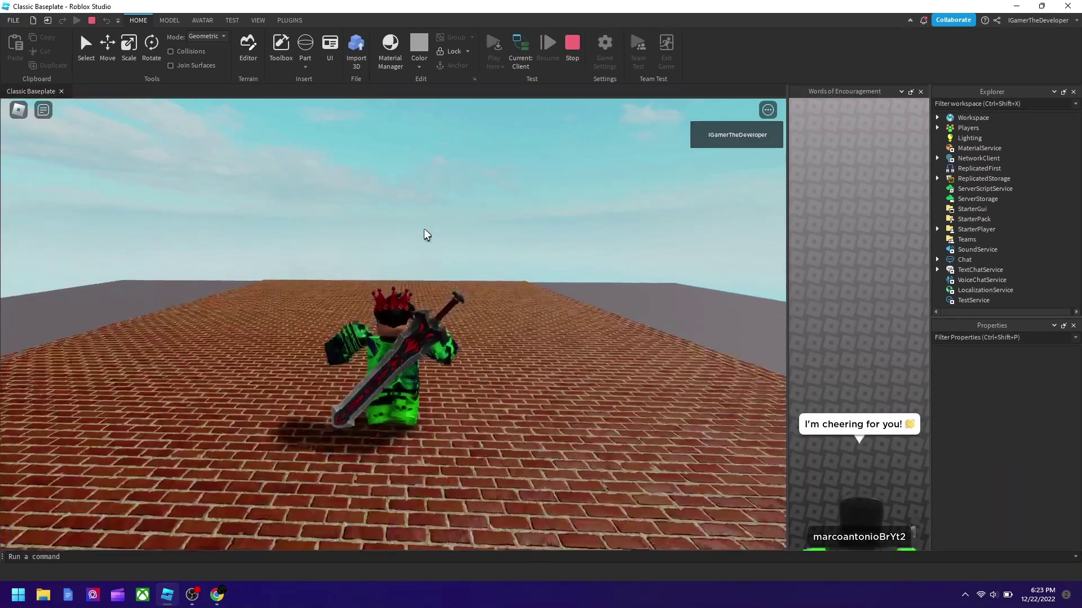
{"action": "right_click_drag", "start_coordinate": [423, 228], "coordinate": [485, 221]}
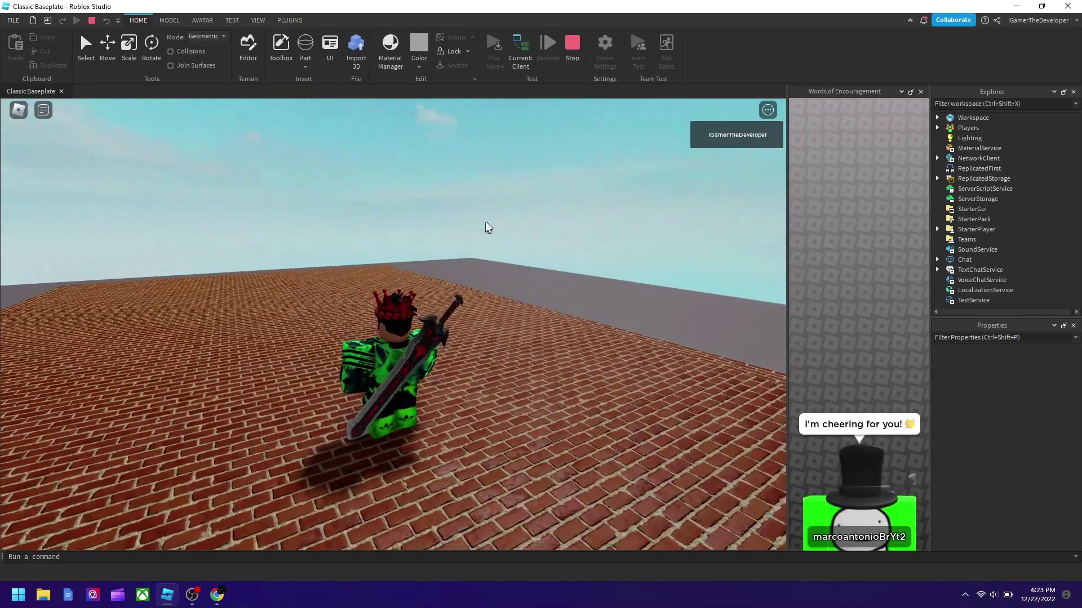
{"action": "left_click", "coordinate": [921, 91]}
{"action": "scroll", "coordinate": [528, 243], "scroll_direction": "down", "scroll_amount": 10}
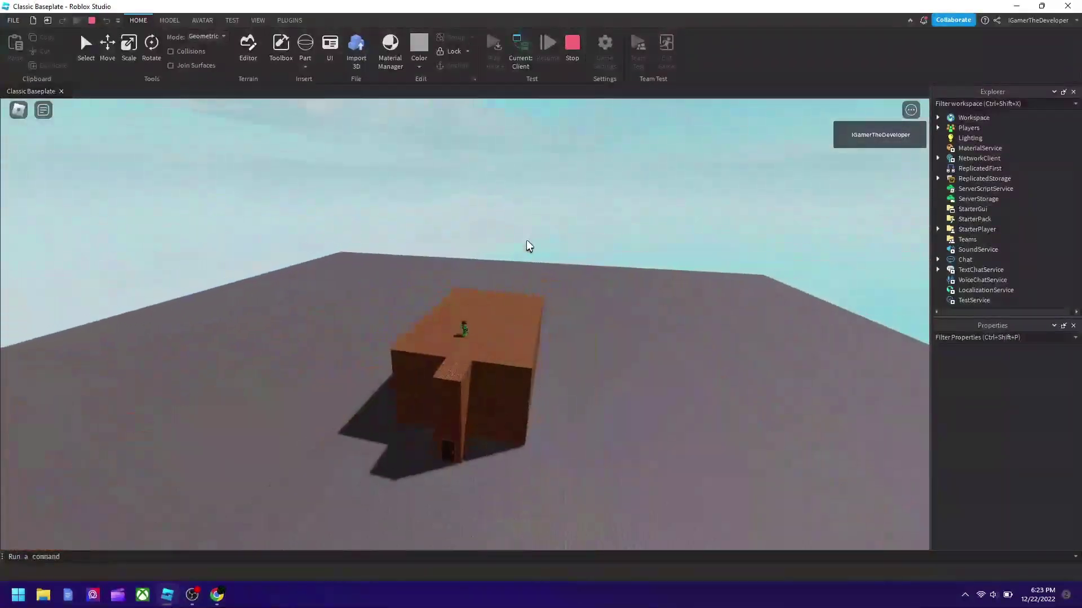
{"action": "scroll", "coordinate": [526, 239], "scroll_direction": "up", "scroll_amount": 10}
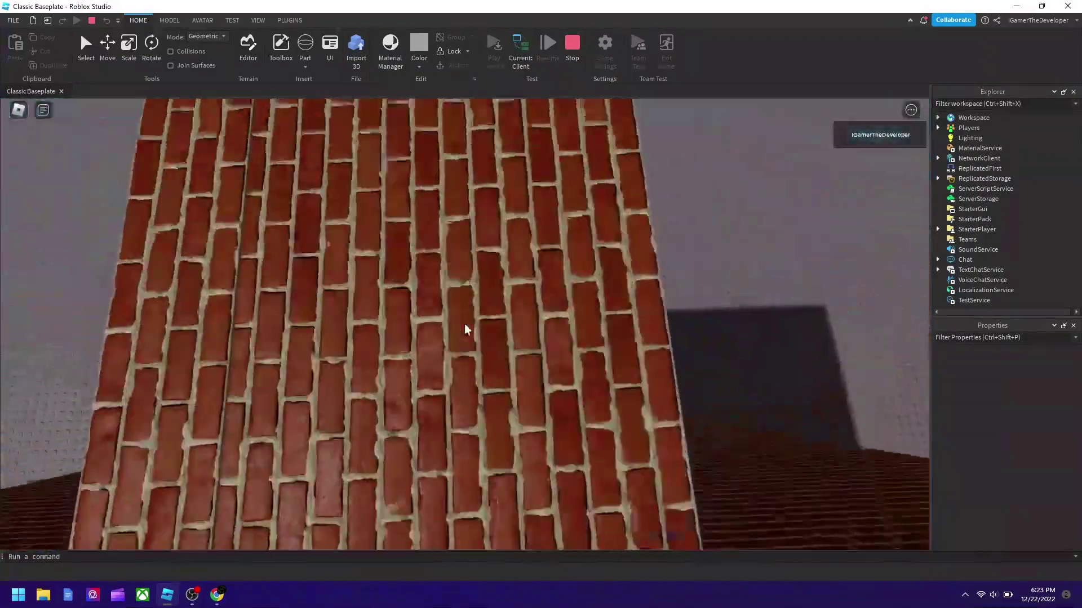
Step: Walk the character through the front door into the large room, inspect the ceiling lamps and return outside
{"action": "key", "text": "w"}
{"action": "key", "text": "e"}
{"action": "key", "text": "w"}
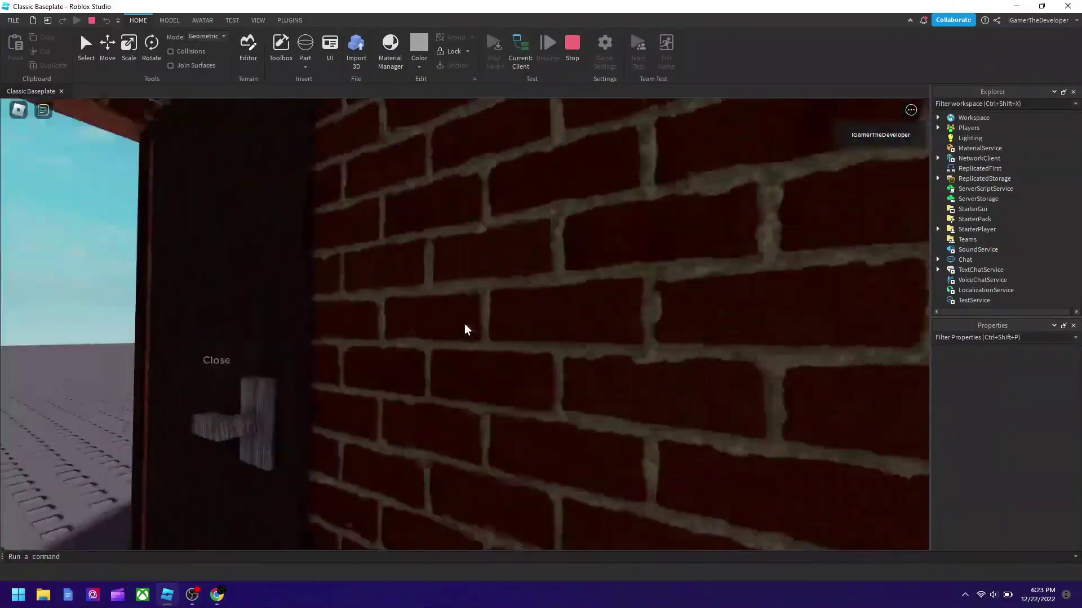
{"action": "key", "text": "w"}
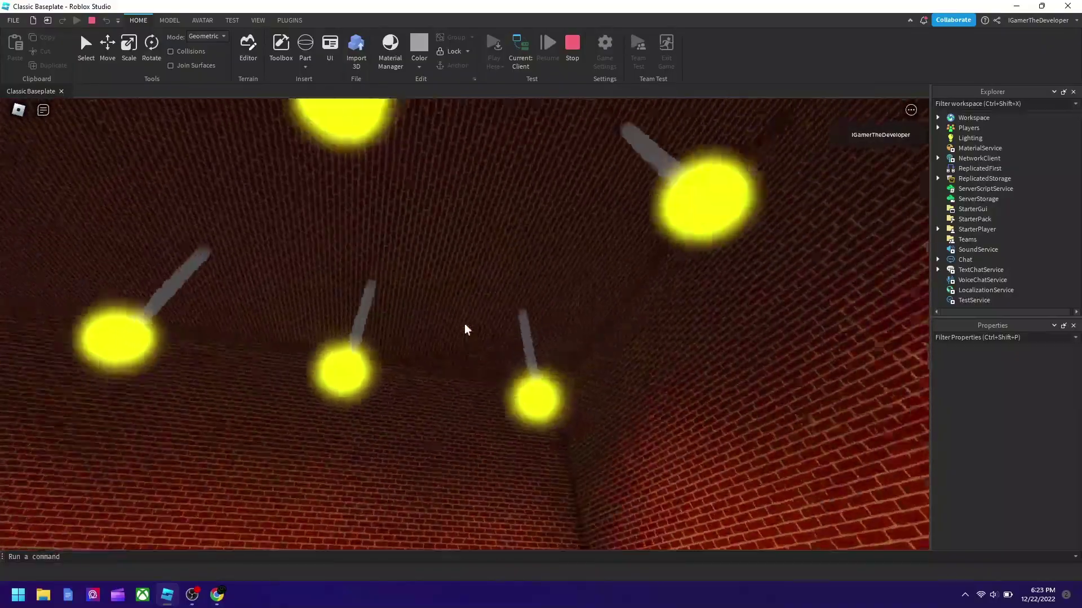
{"action": "right_click_drag", "start_coordinate": [464, 329], "coordinate": [485, 296]}
{"action": "key", "text": "w"}
{"action": "key", "text": "s"}
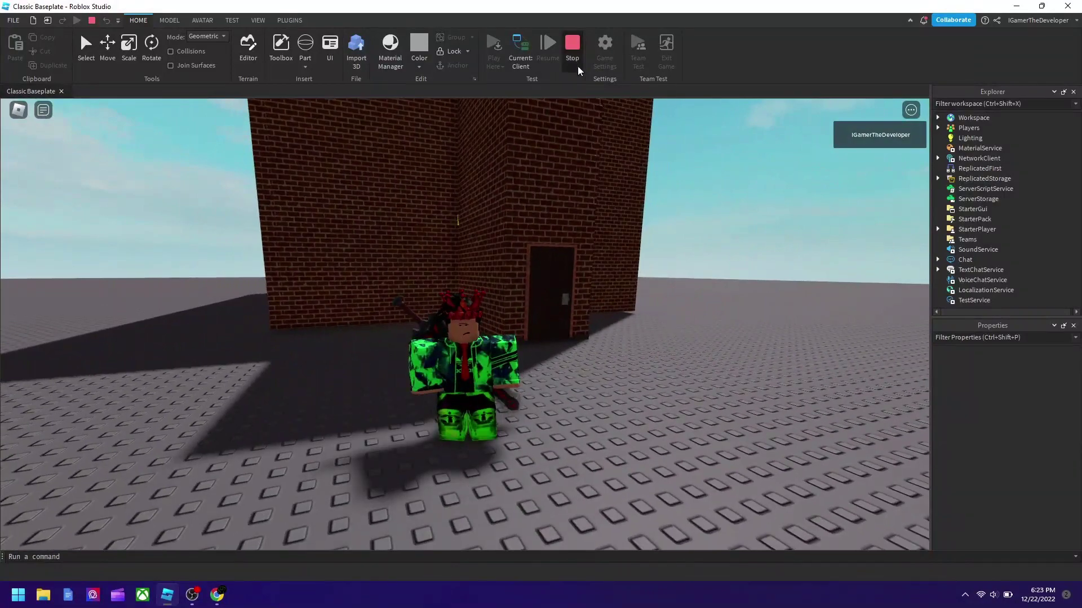